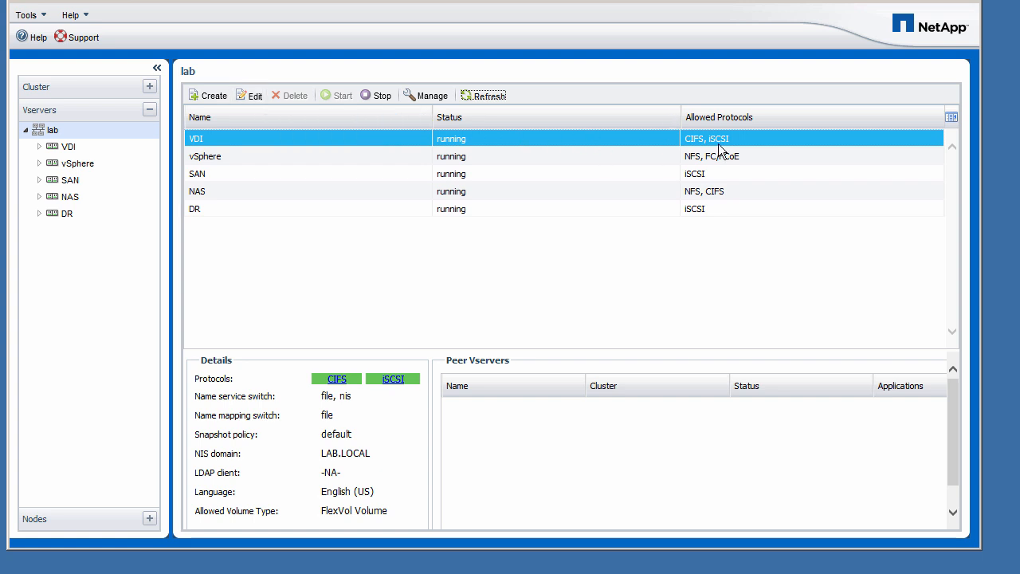
- Add NFS to the allowed data protocols of the VDI Vserver and save the change
left_click(253, 98)
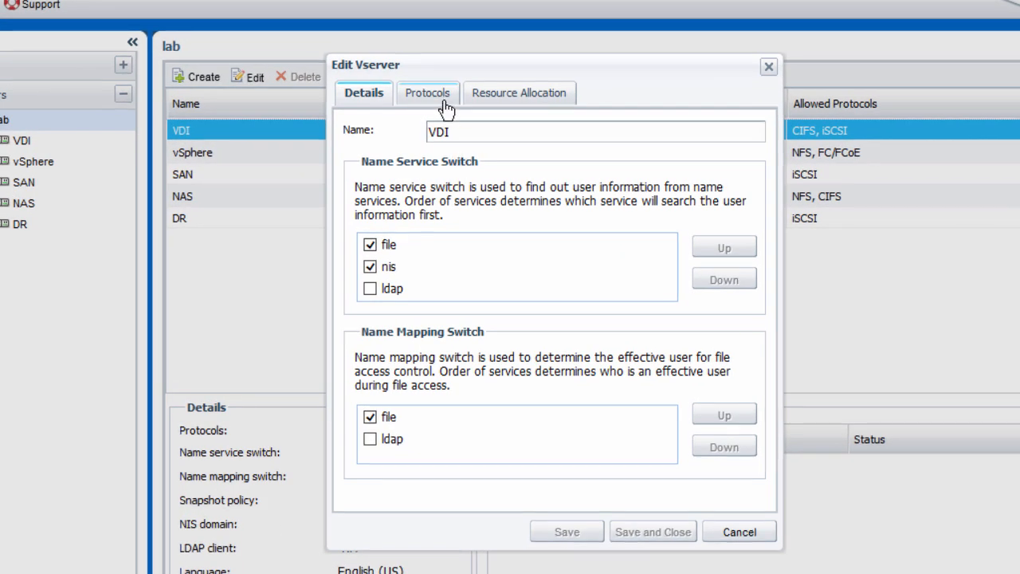
left_click(447, 106)
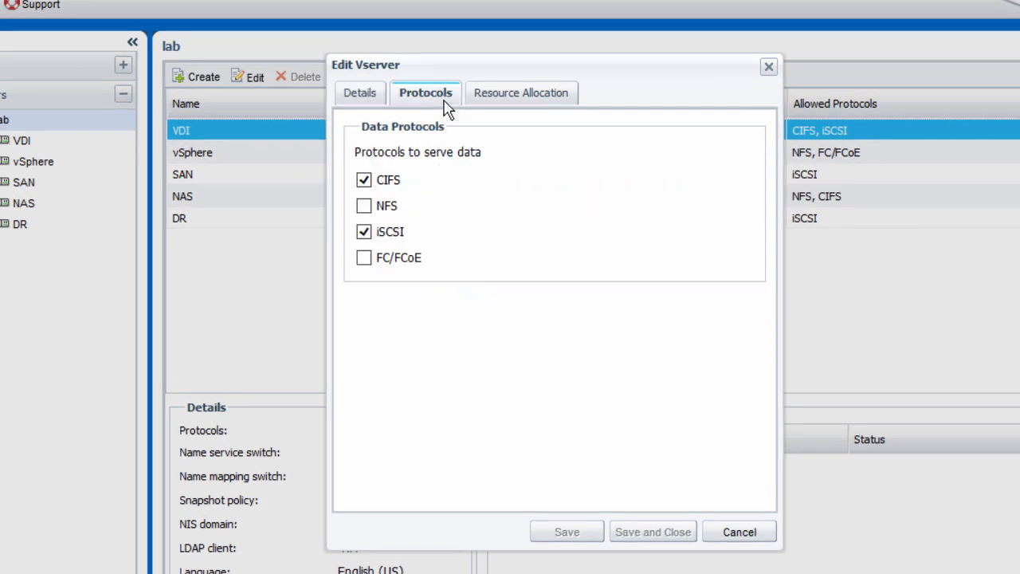
left_click(367, 205)
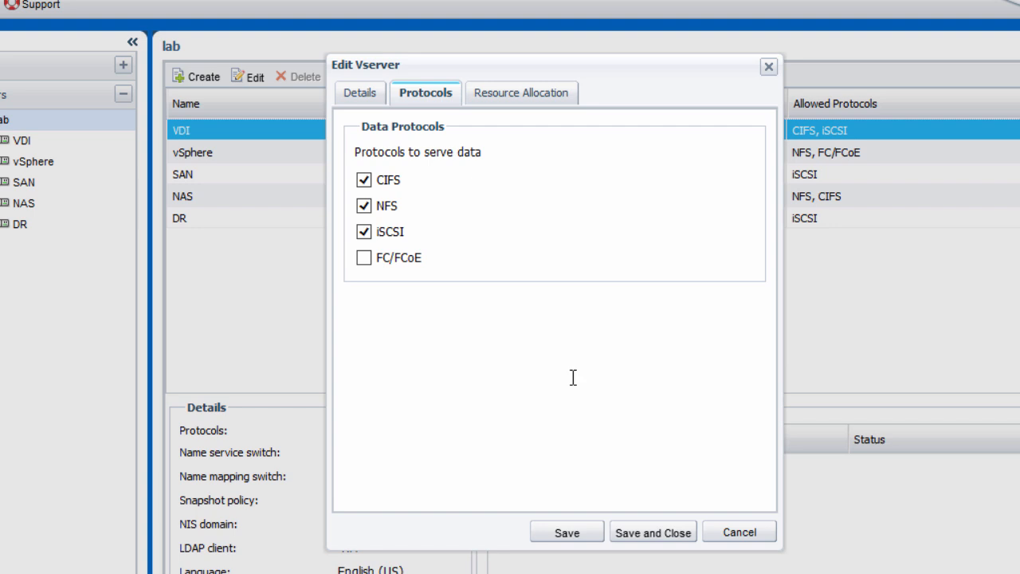
left_click(667, 539)
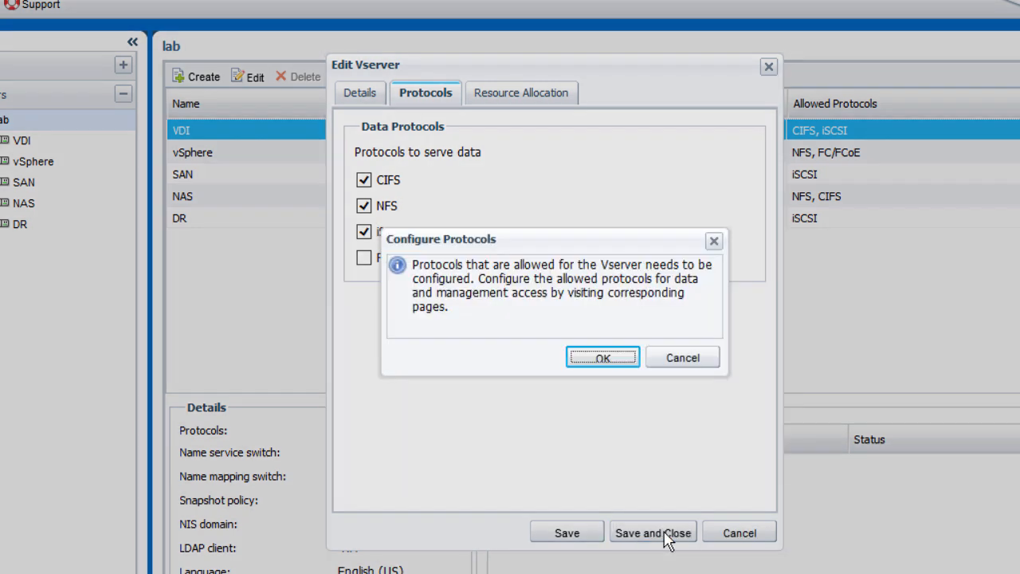
left_click(602, 358)
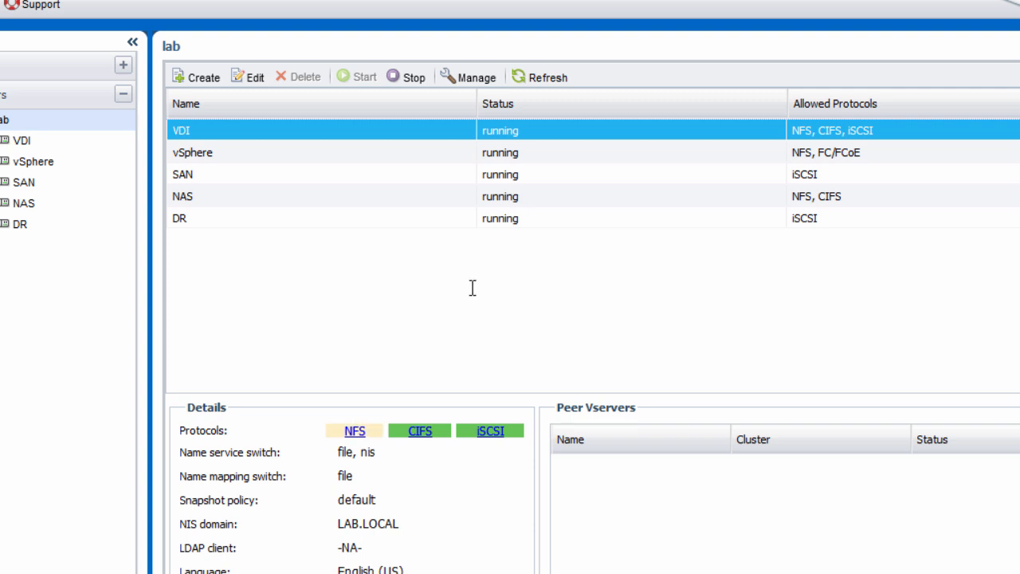
- Start a new network interface on the VDI Vserver, named vdi_nfs01, with the Data role
mouse_move(364, 438)
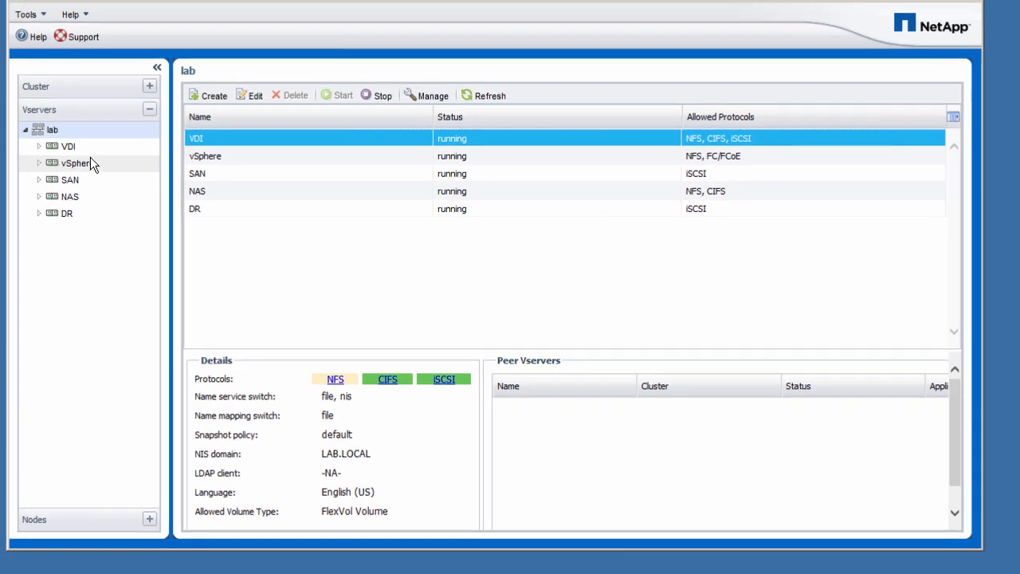
left_click(42, 144)
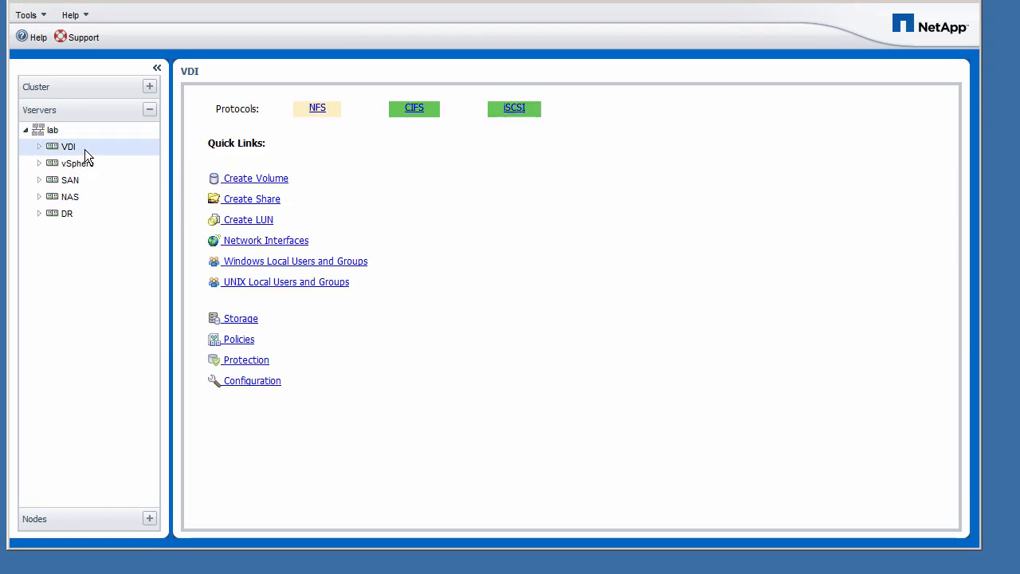
left_click(266, 241)
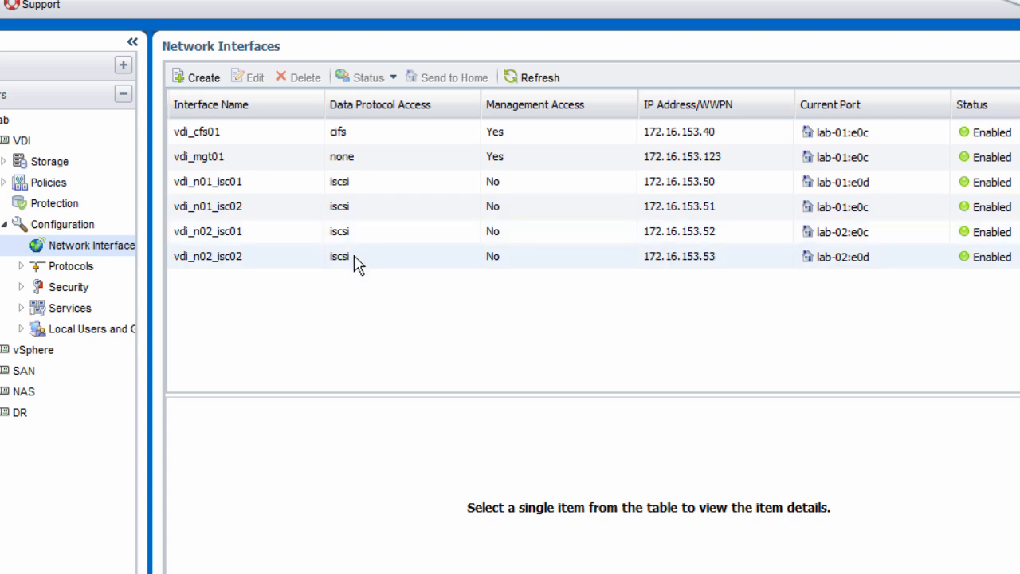
left_click(204, 80)
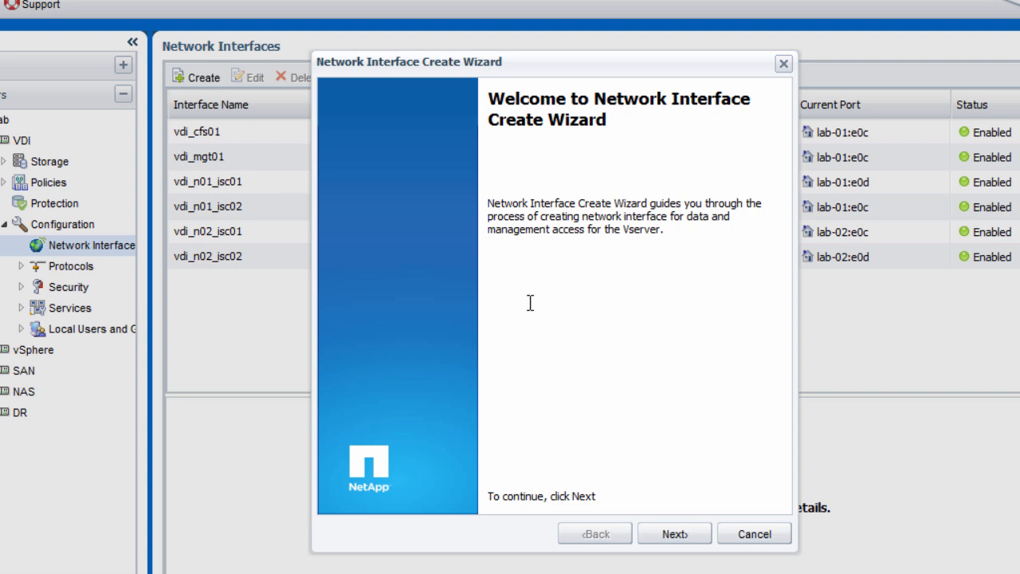
left_click(699, 535)
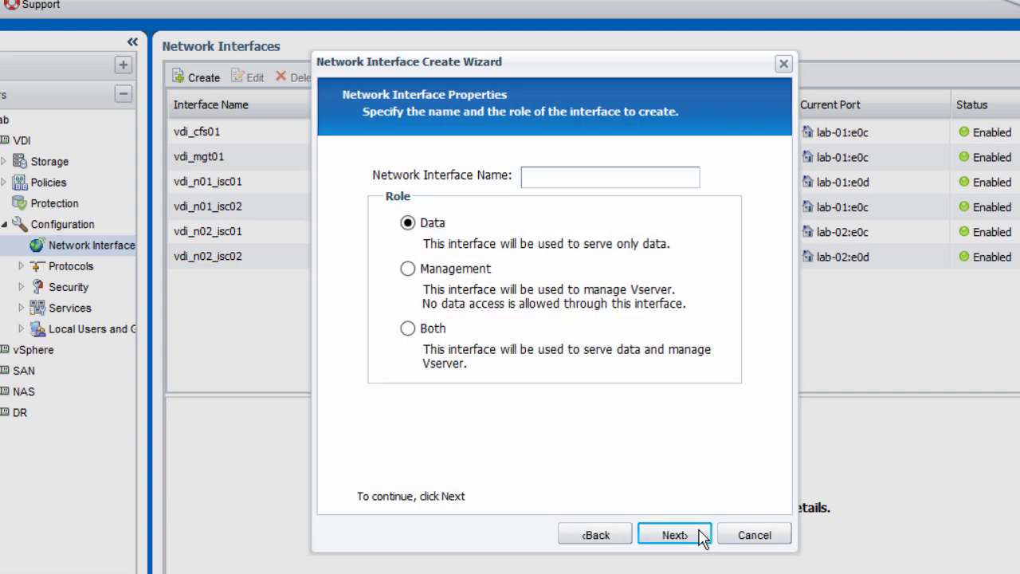
left_click(593, 176)
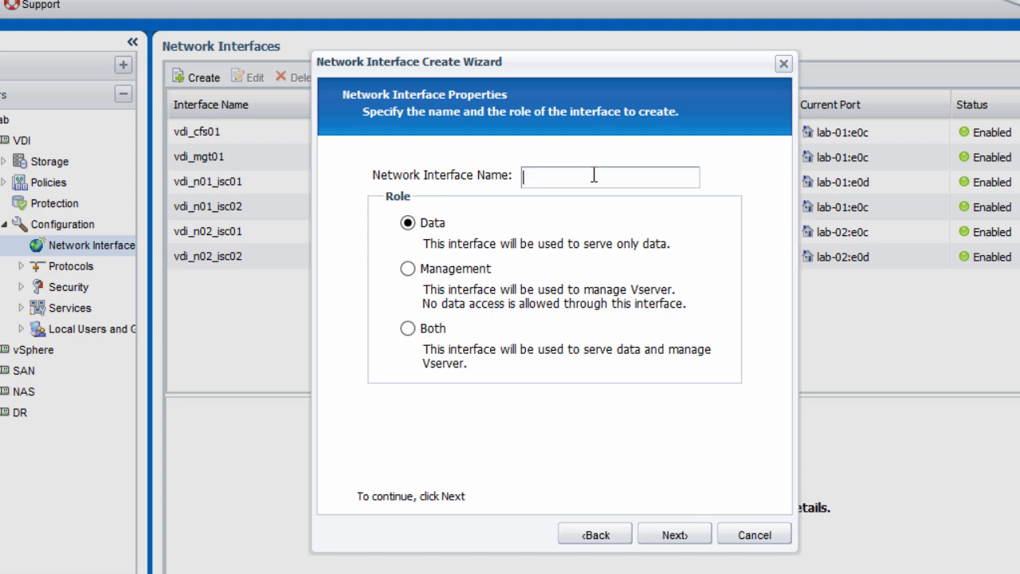
type("vdi_nfs01")
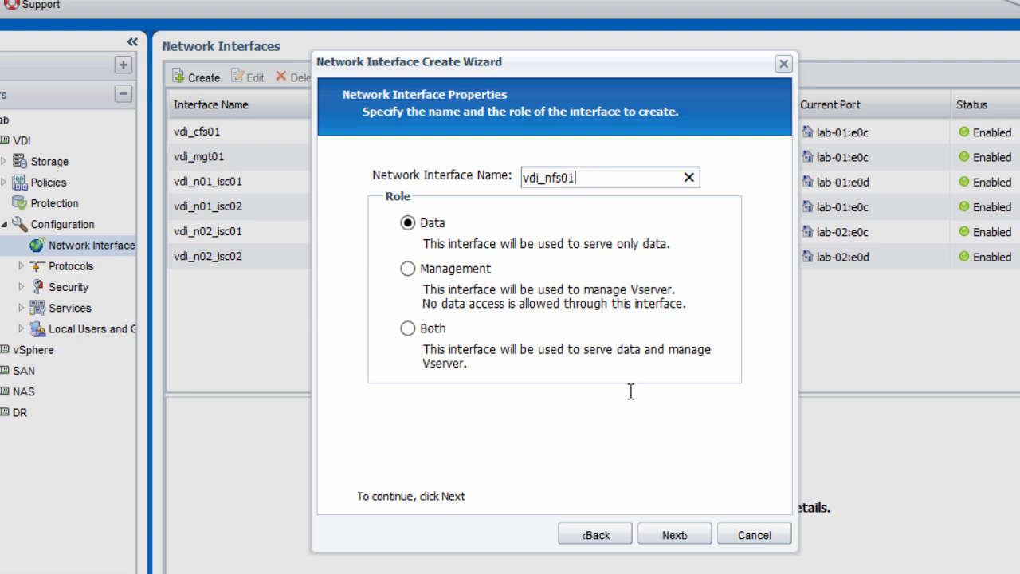
left_click(698, 531)
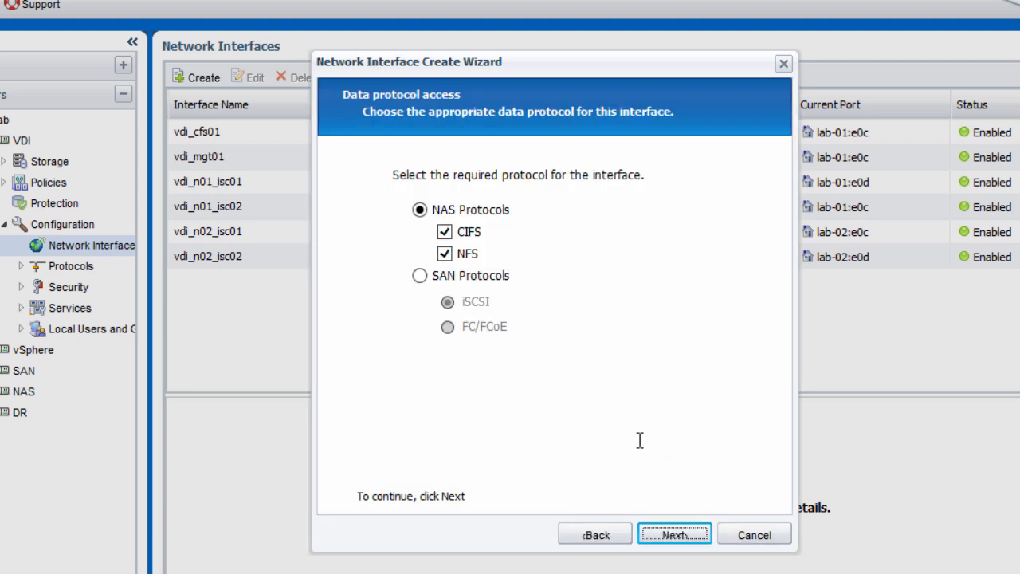
- Limit the interface's data protocol access to NFS only and choose port e0c on node lab-02 as its home port
left_click(446, 233)
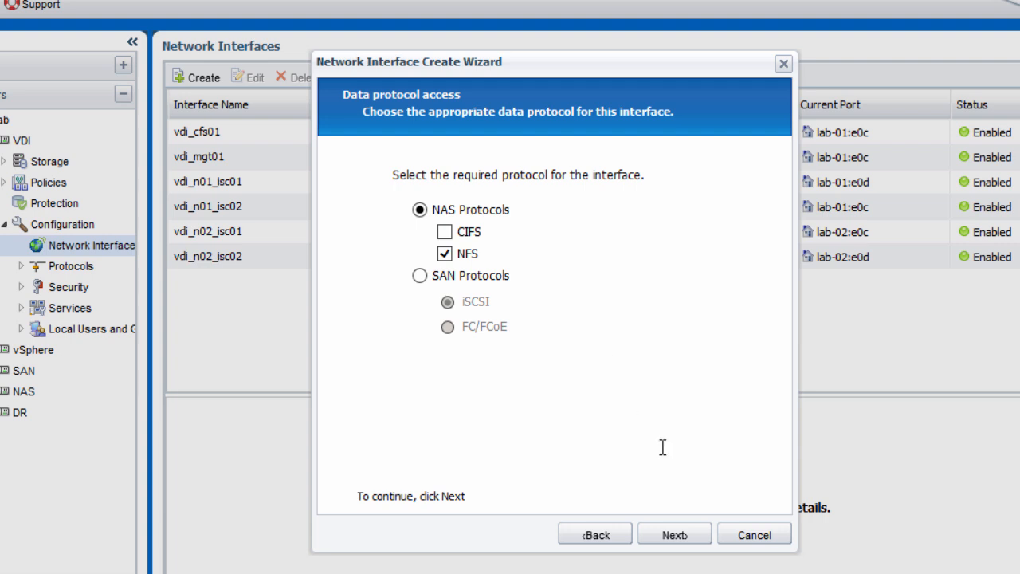
left_click(704, 535)
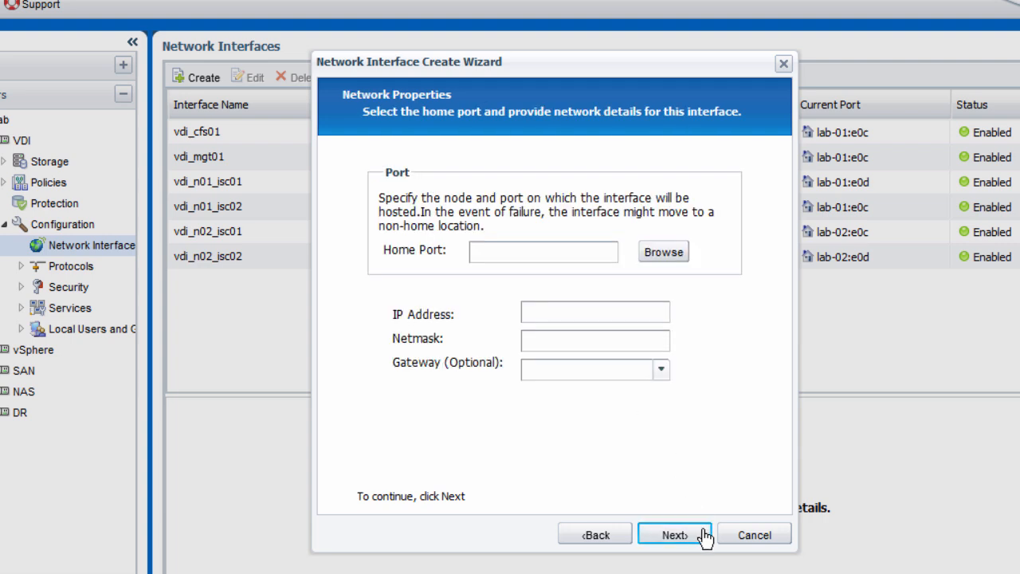
left_click(660, 253)
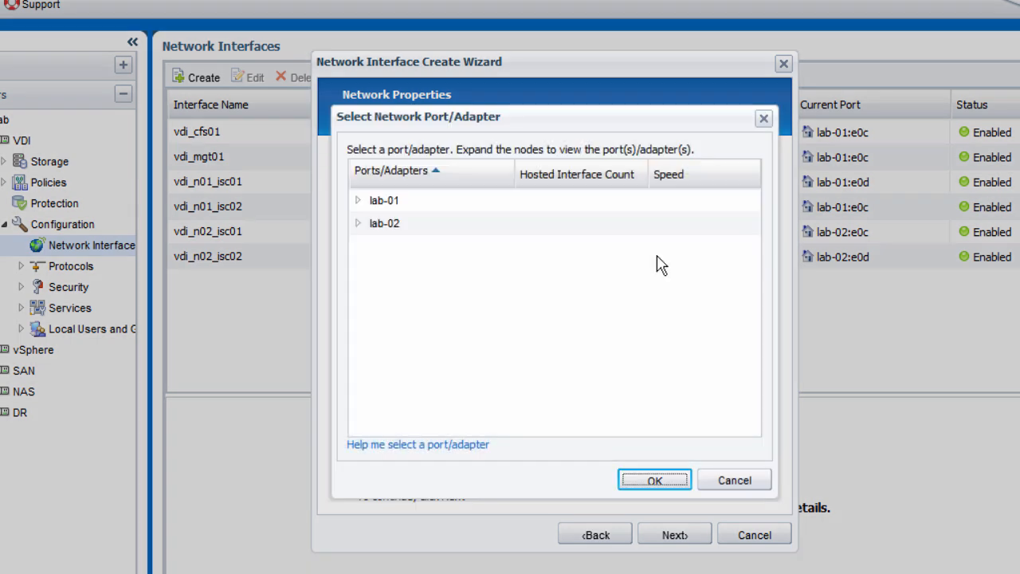
left_click(358, 224)
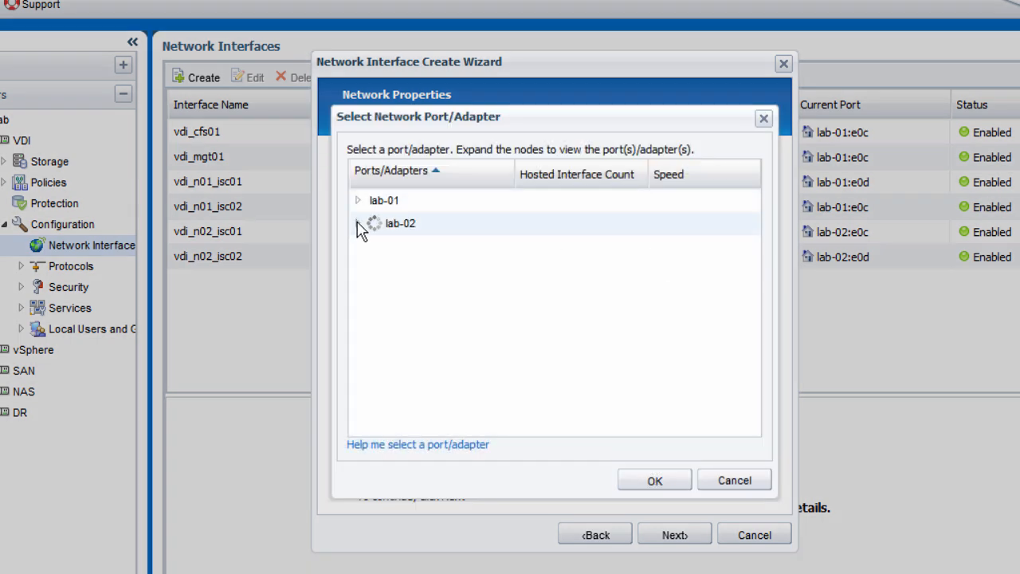
left_click(443, 247)
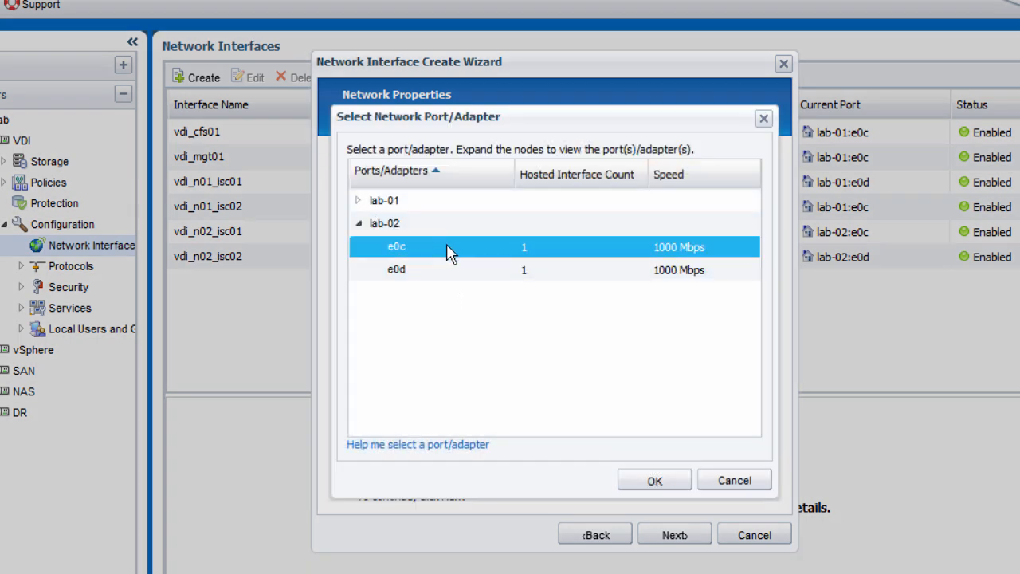
left_click(677, 483)
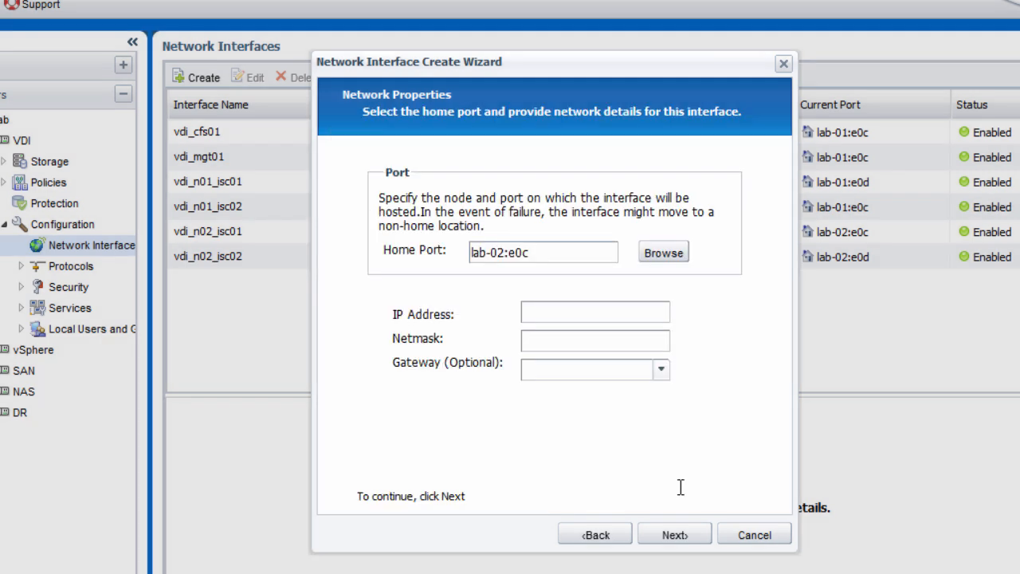
- Create the interface with IP address 172.16.153.32, netmask 255.255.255.0 and gateway 172.16.153.1
left_click(601, 314)
type("172.16.153.32")
key("Tab")
type("255.255.255.0")
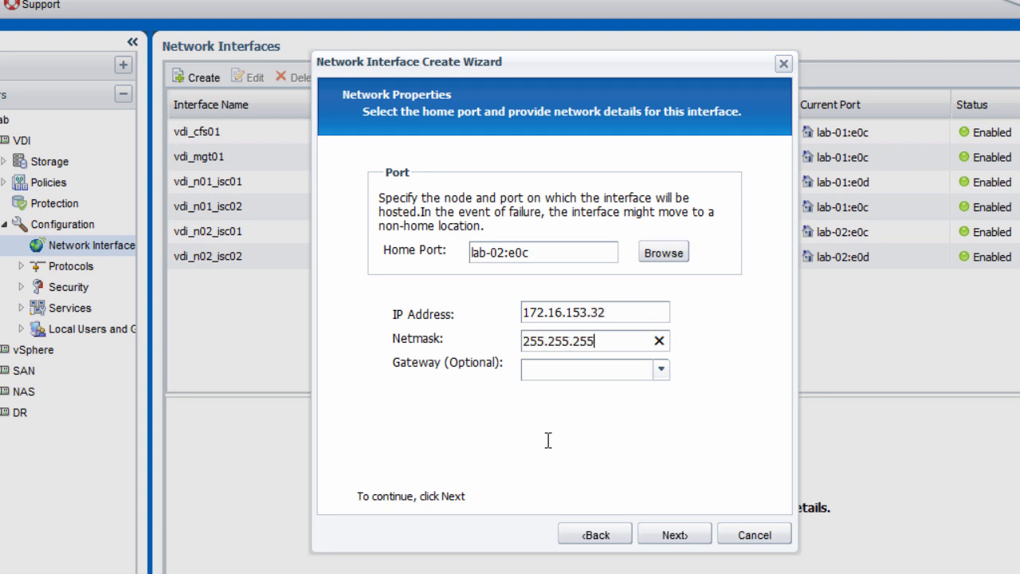
left_click(662, 372)
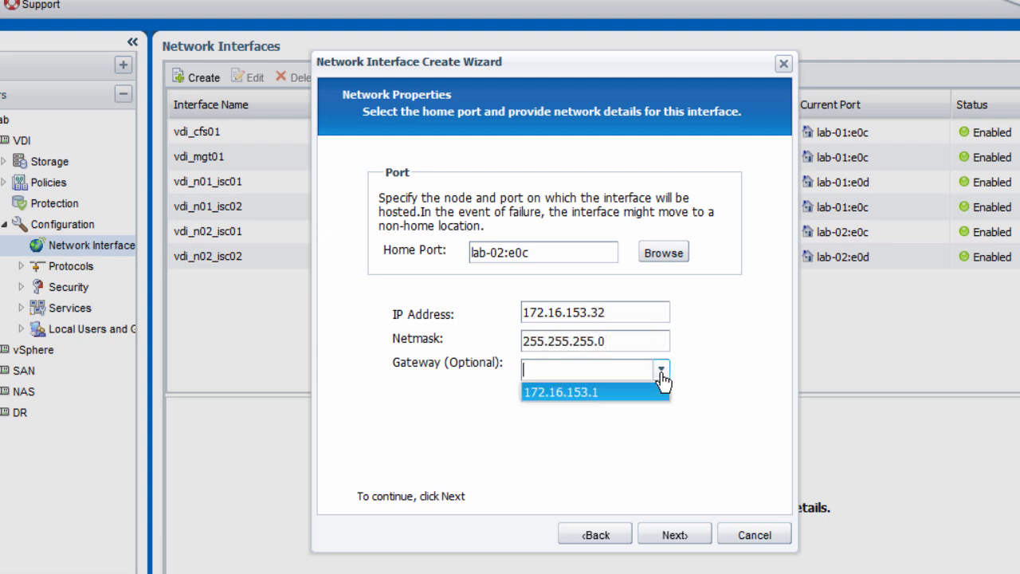
left_click(647, 391)
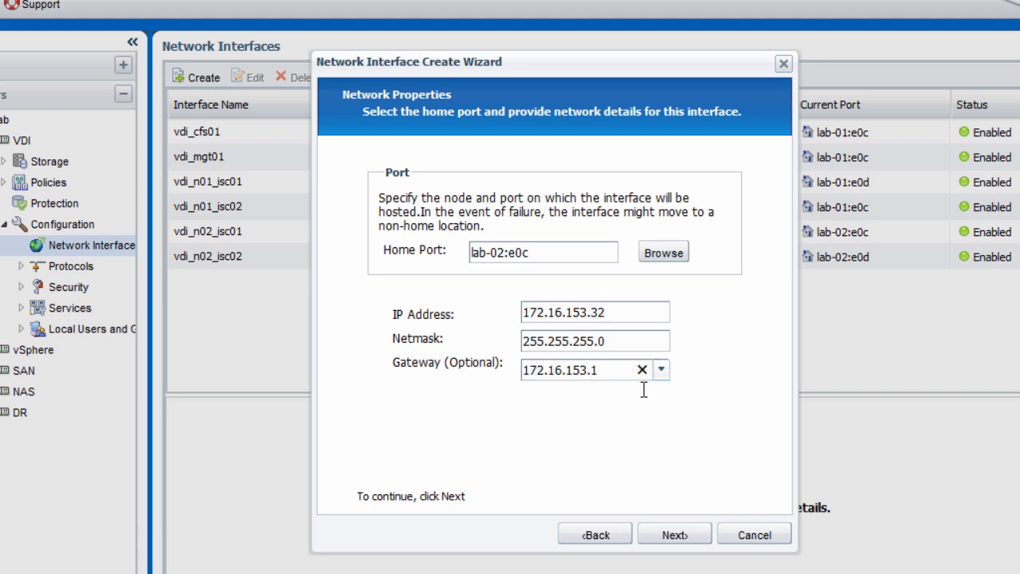
left_click(700, 536)
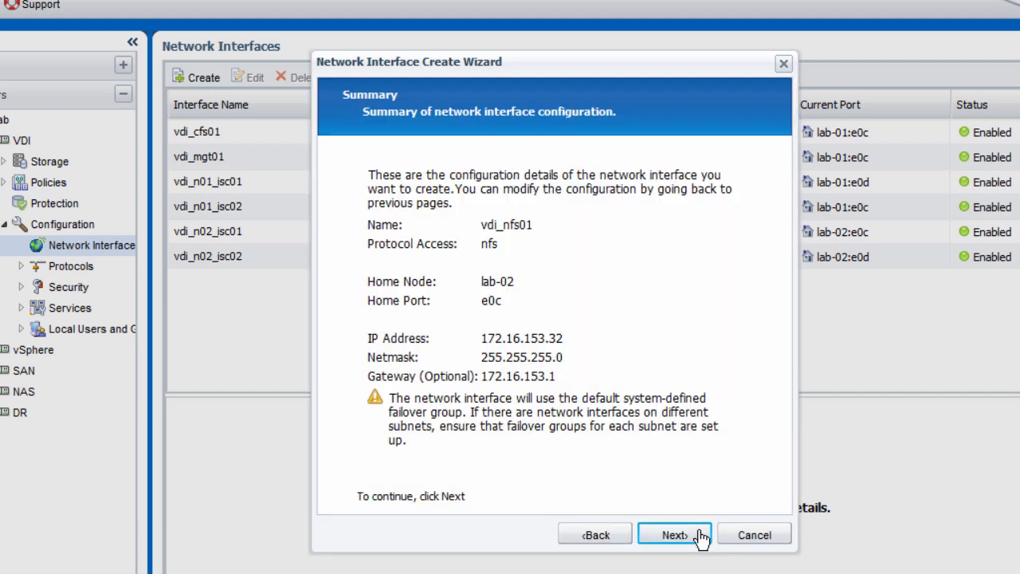
left_click(700, 537)
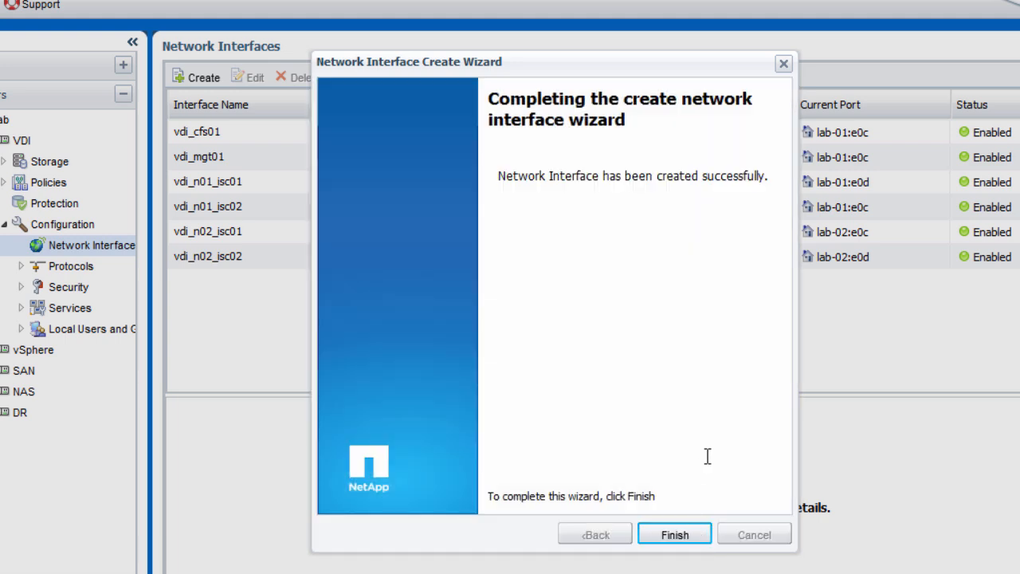
left_click(709, 538)
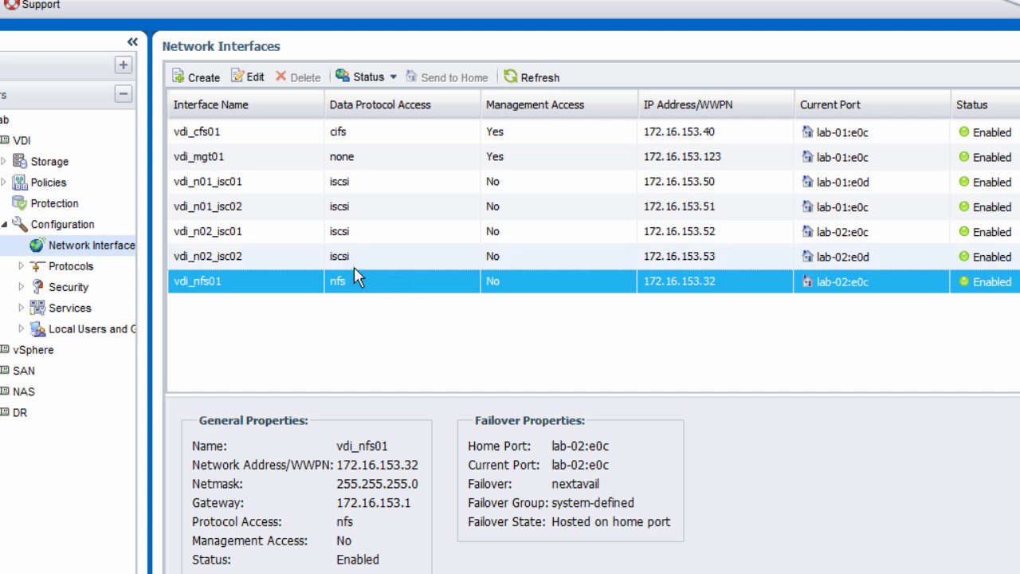
- Enable the NFS server in the VDI Vserver's protocol configuration and return to the lab Vserver overview with VDI collapsed
left_click(90, 268)
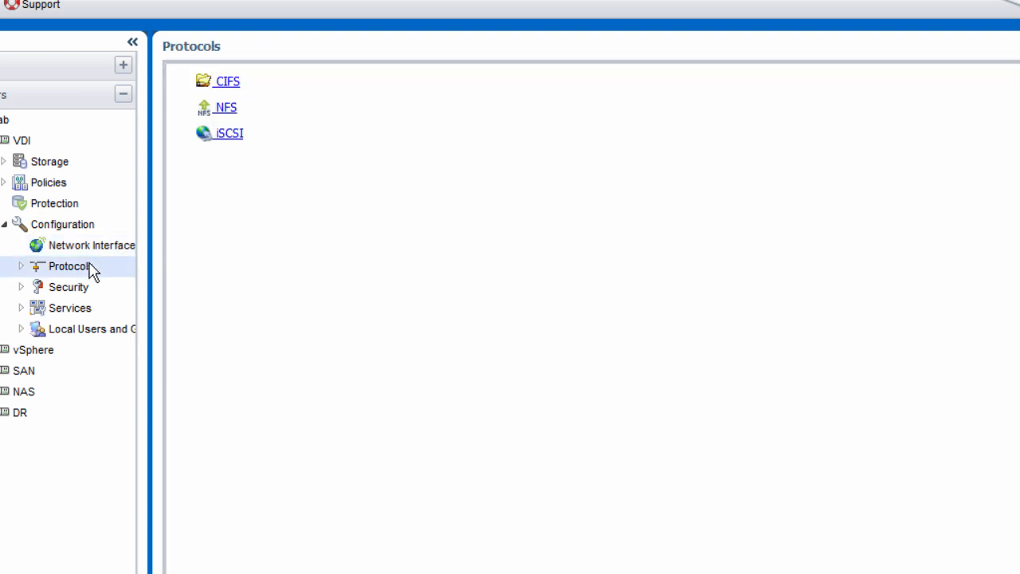
left_click(227, 110)
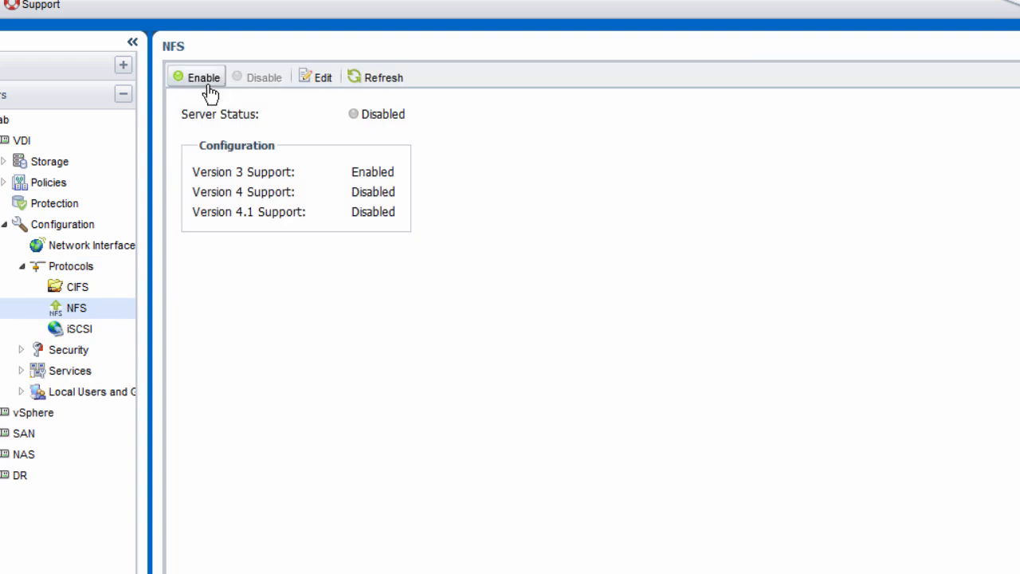
left_click(209, 89)
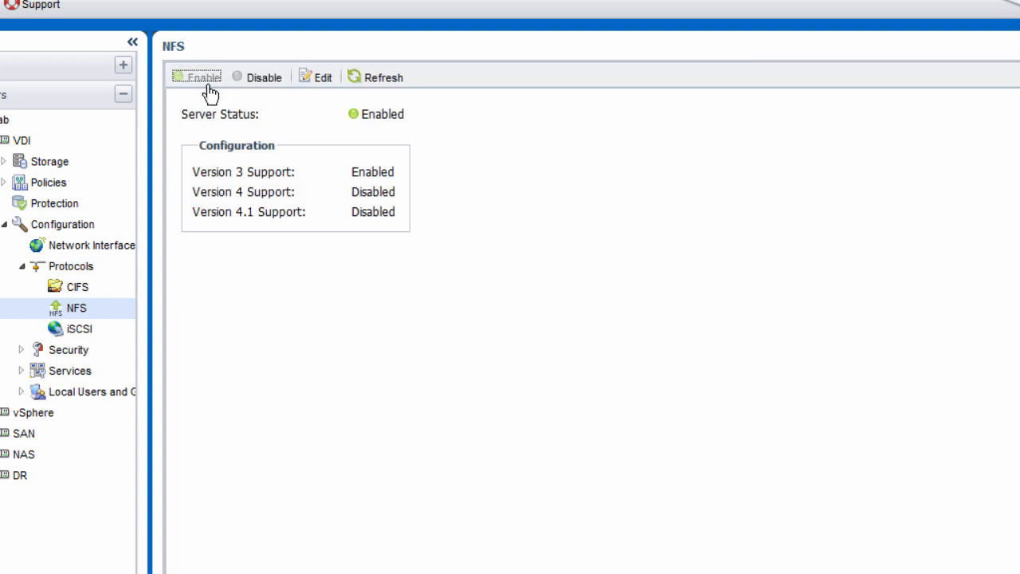
left_click(56, 124)
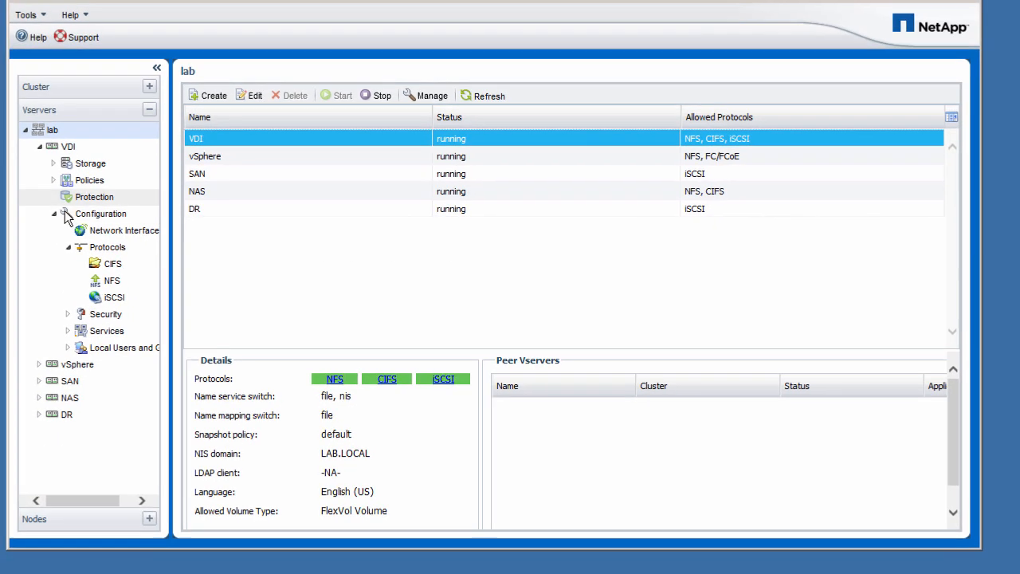
left_click(38, 146)
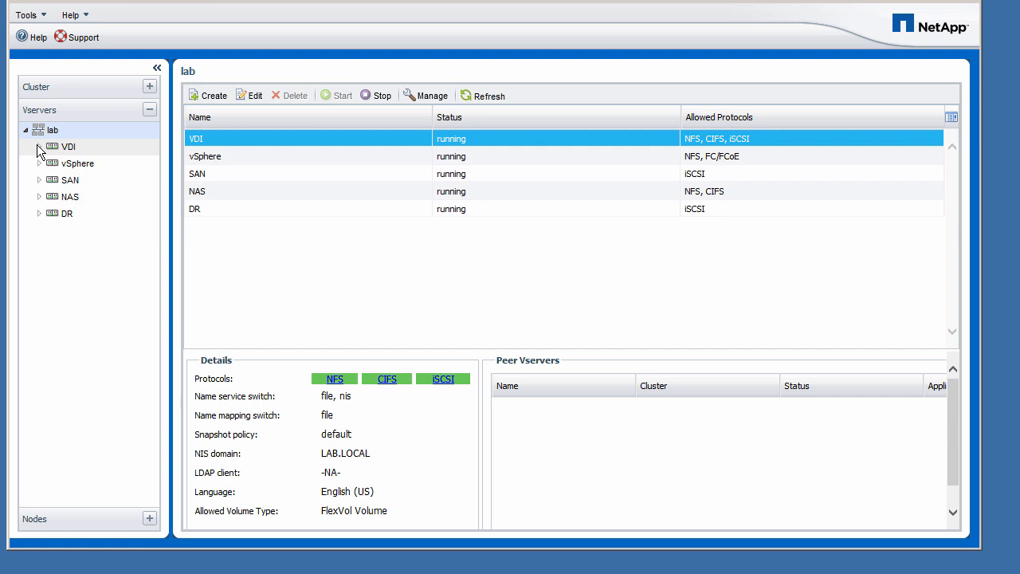
- Start a new LUN on the SAN Vserver named dc_d_drive.lun, with a size of 1 GB and thin provisioning enabled
left_click(54, 183)
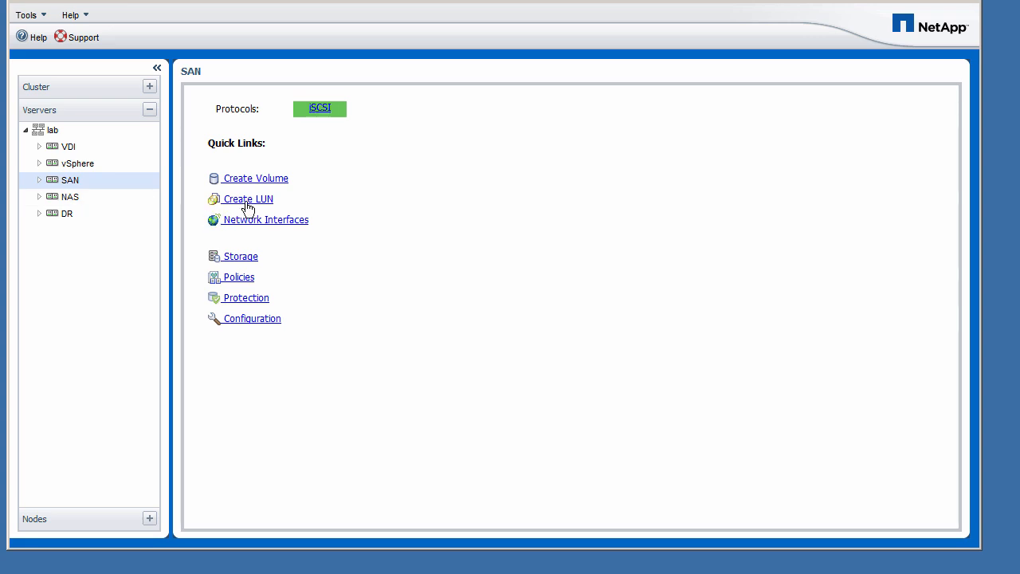
left_click(249, 199)
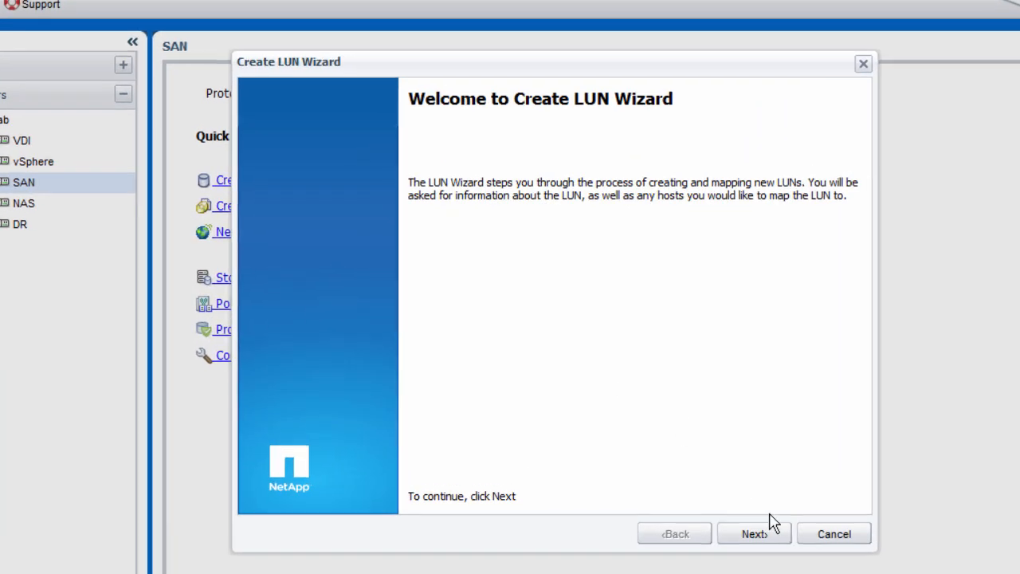
left_click(781, 534)
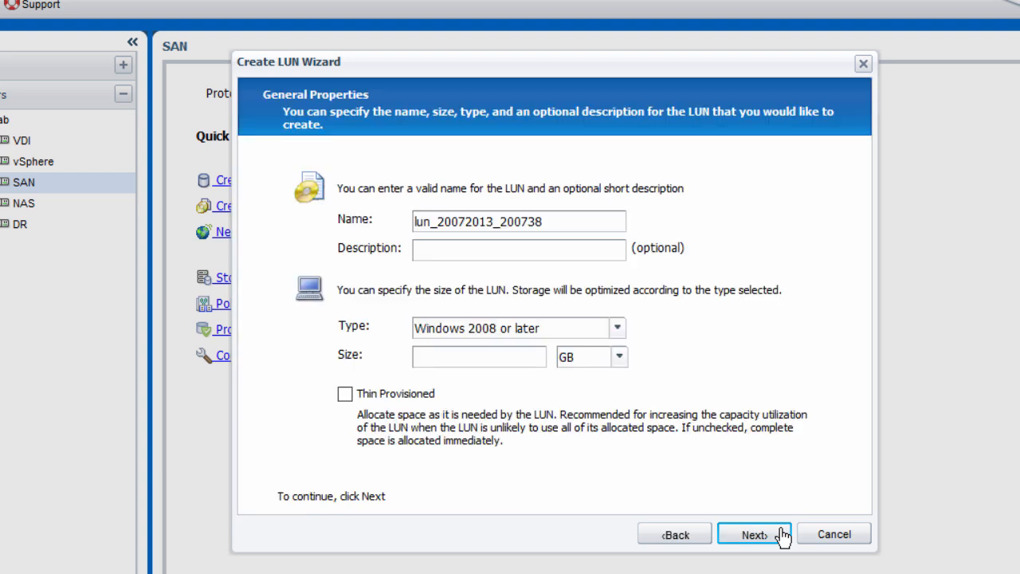
left_click_drag(563, 226, 289, 207)
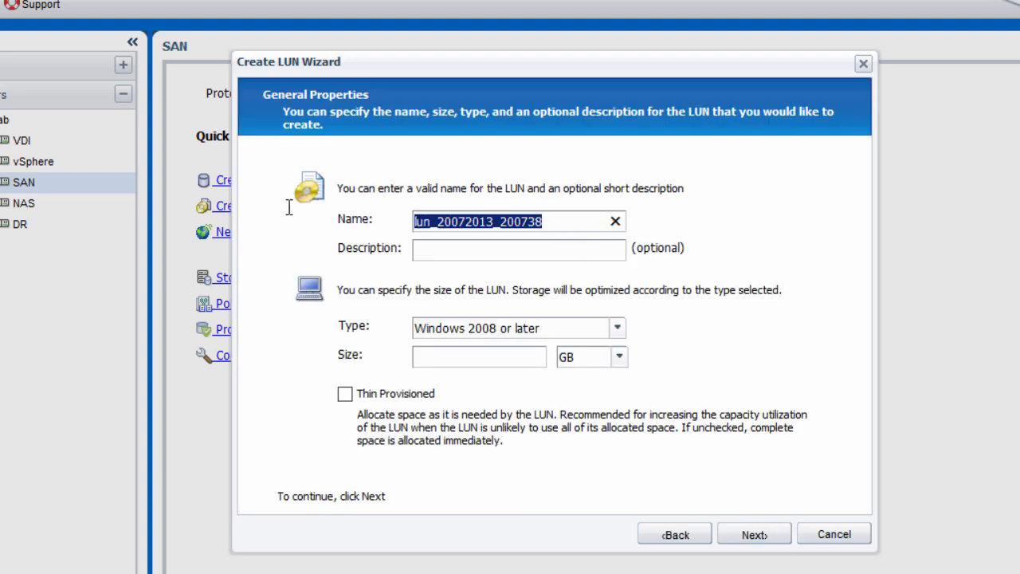
type("dc")
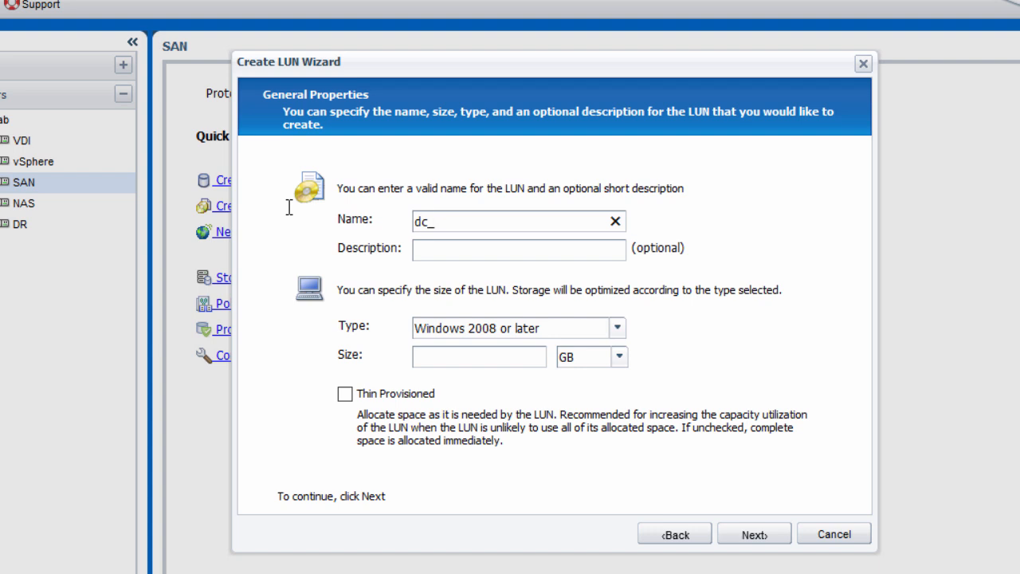
type("_d_drive.lun")
left_click(450, 351)
type("1")
left_click(344, 396)
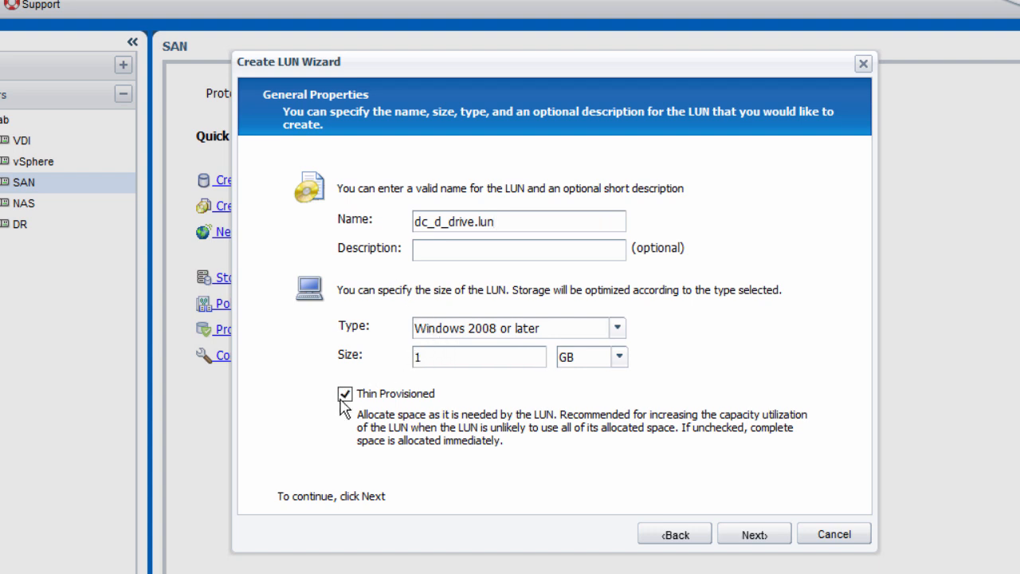
left_click(762, 535)
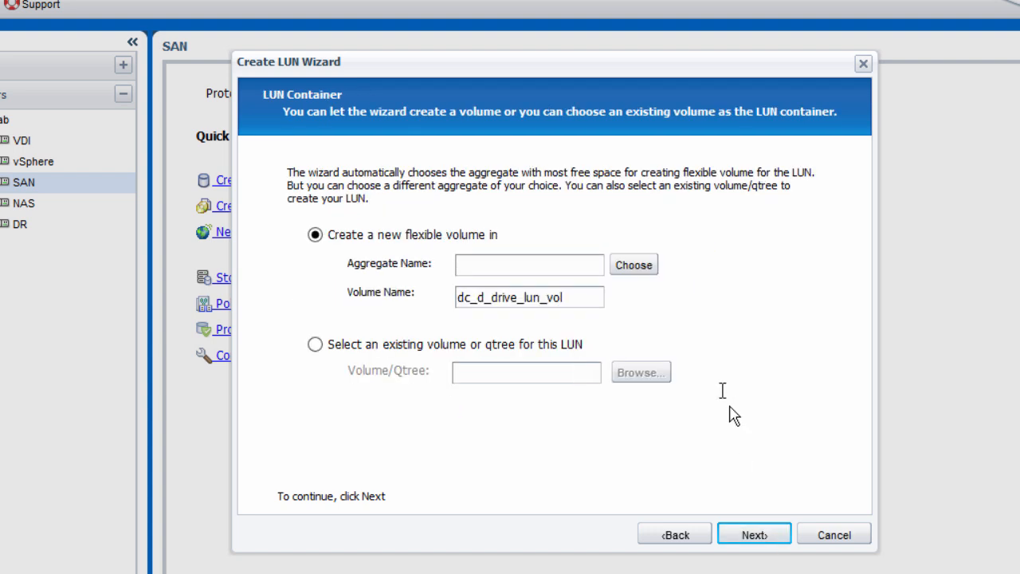
- Place the LUN in a new flexible volume named dc on the capacity1 aggregate
left_click(649, 271)
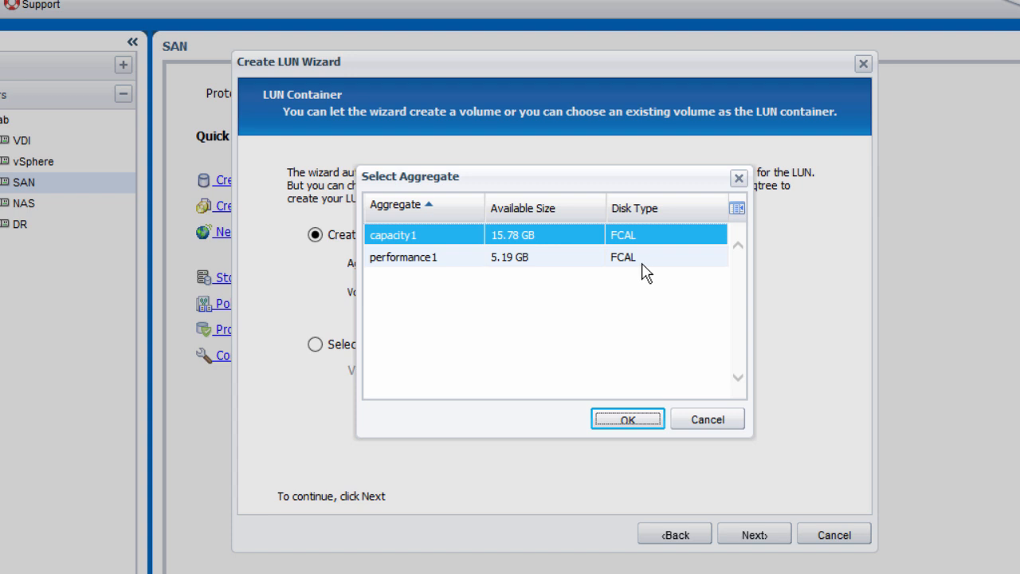
left_click(651, 421)
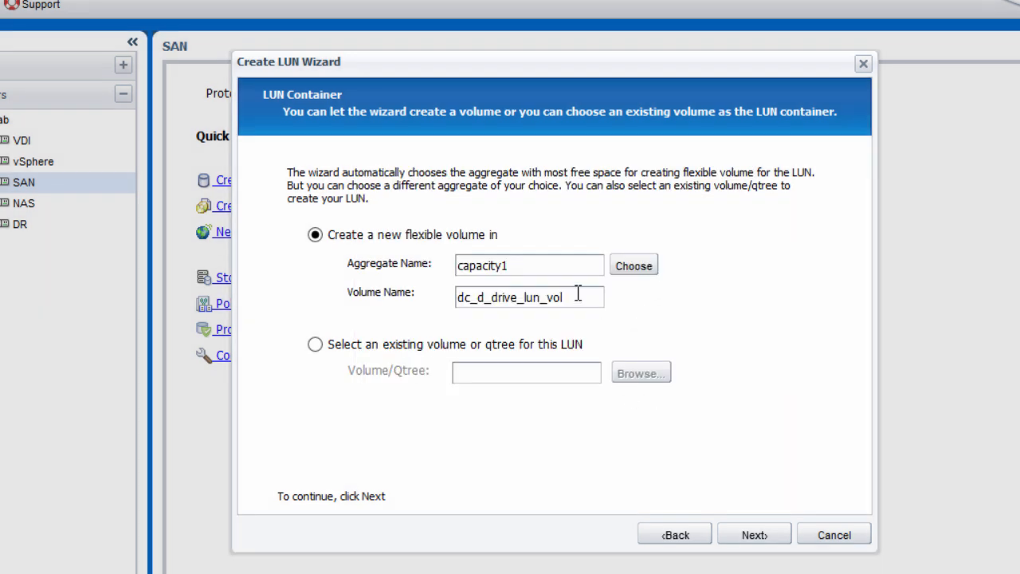
left_click_drag(579, 295, 476, 298)
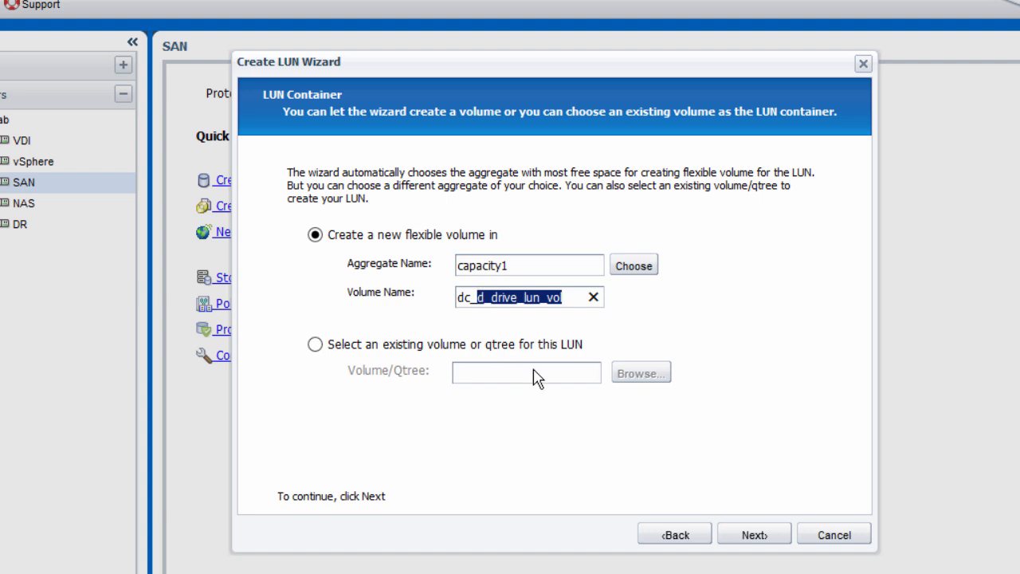
key("BackSpace")
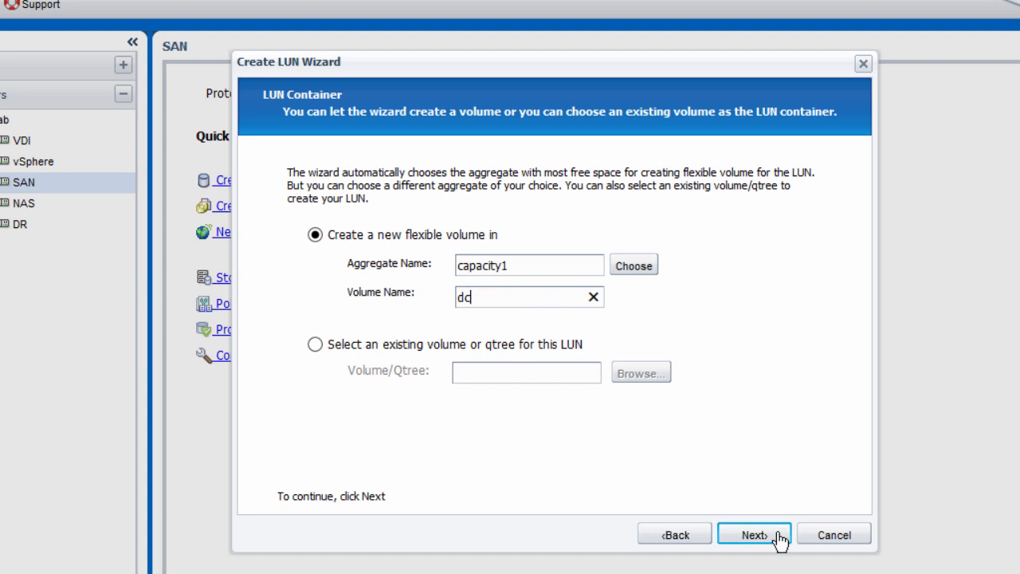
left_click(754, 535)
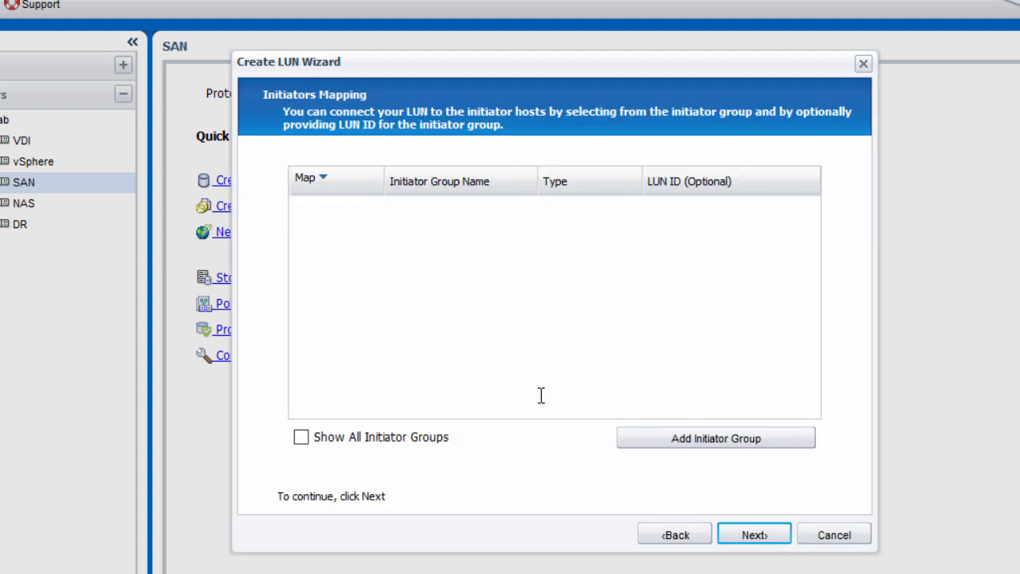
- Start a new iSCSI initiator group for Windows named dc and assign it the portset isc_node_01-02
left_click(658, 442)
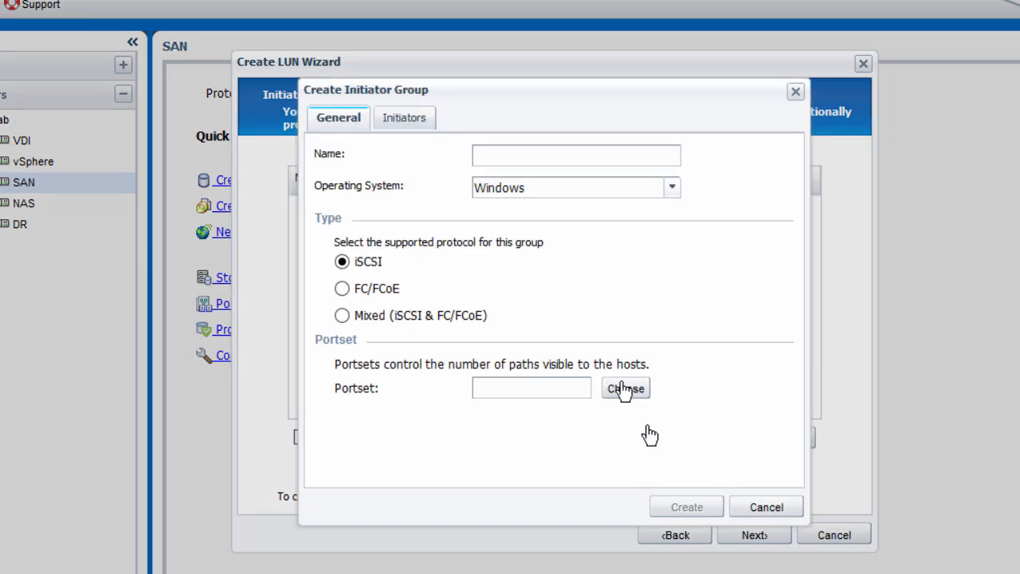
type("dd")
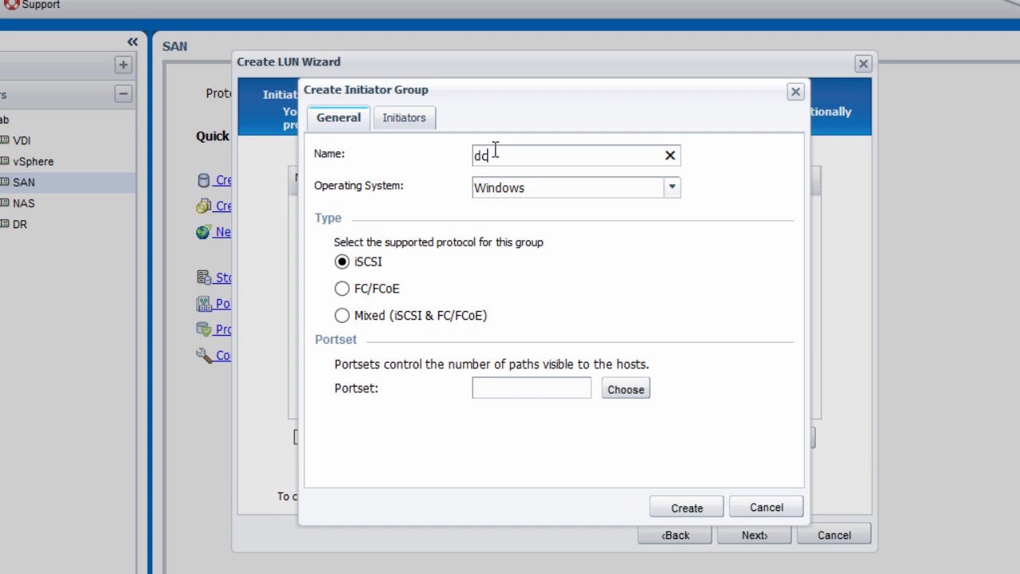
left_click(626, 389)
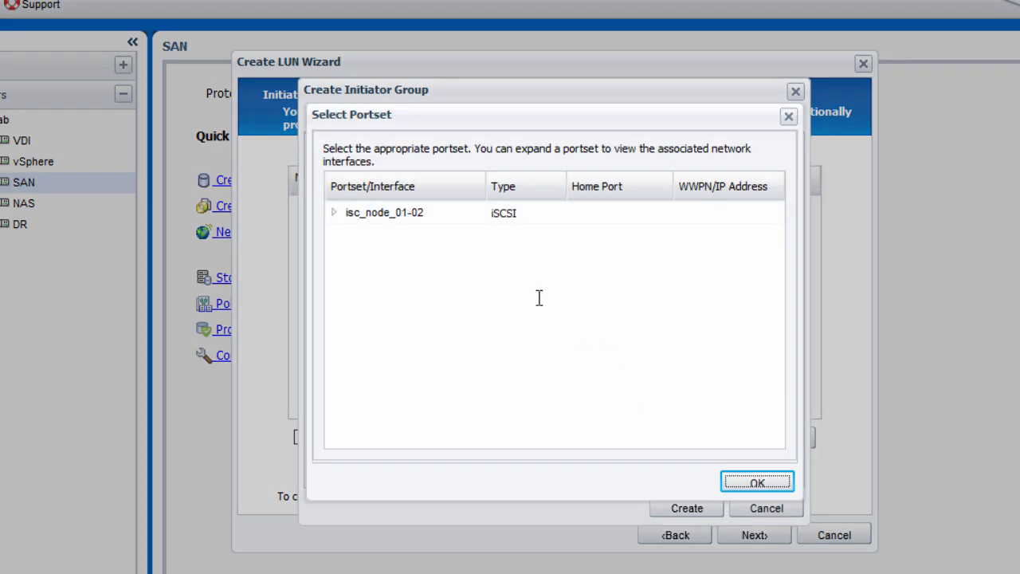
left_click(421, 226)
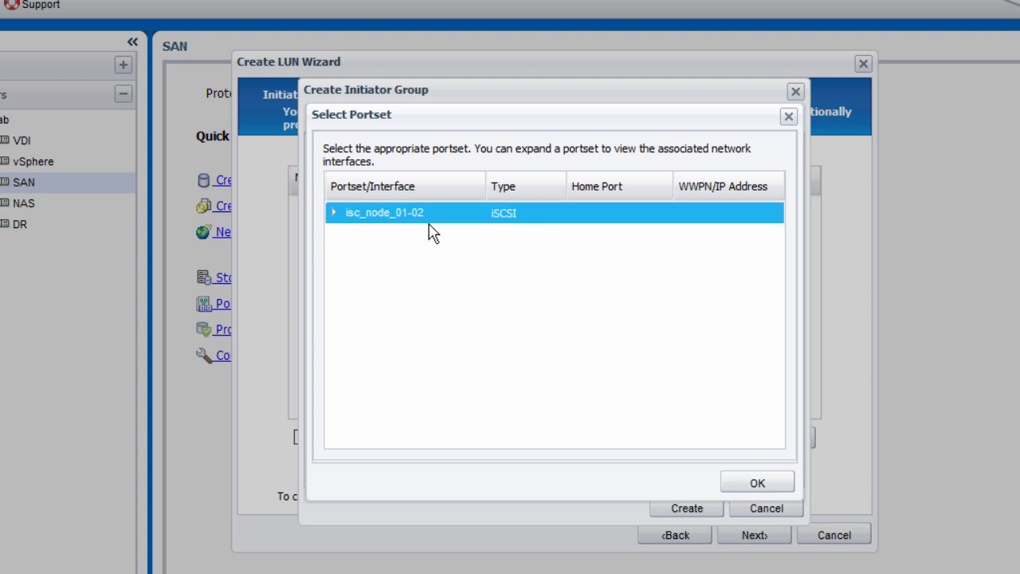
left_click(751, 483)
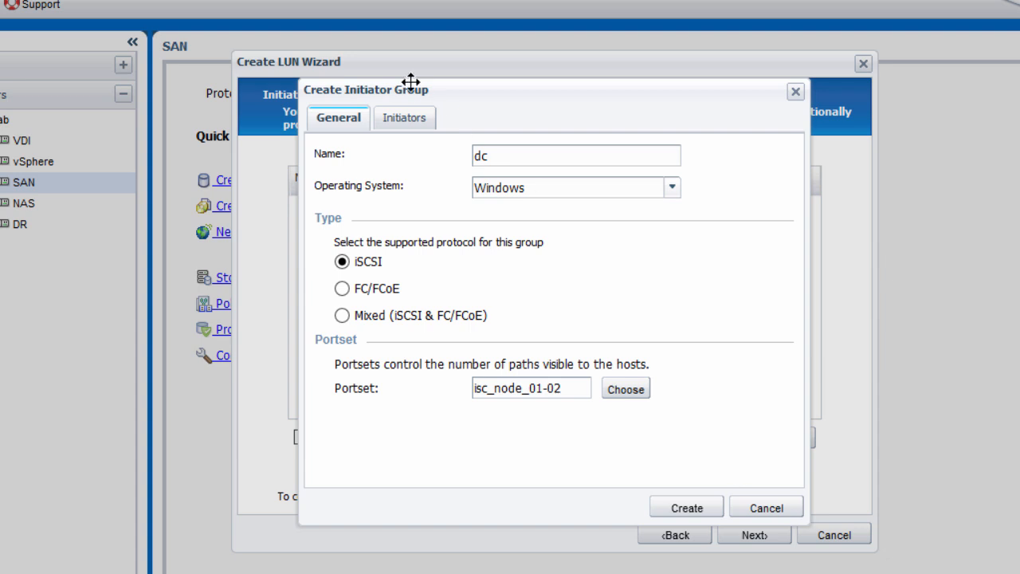
- Begin adding an initiator to the group, then switch to the Windows iSCSI Initiator properties and copy the host's initiator name
left_click(419, 127)
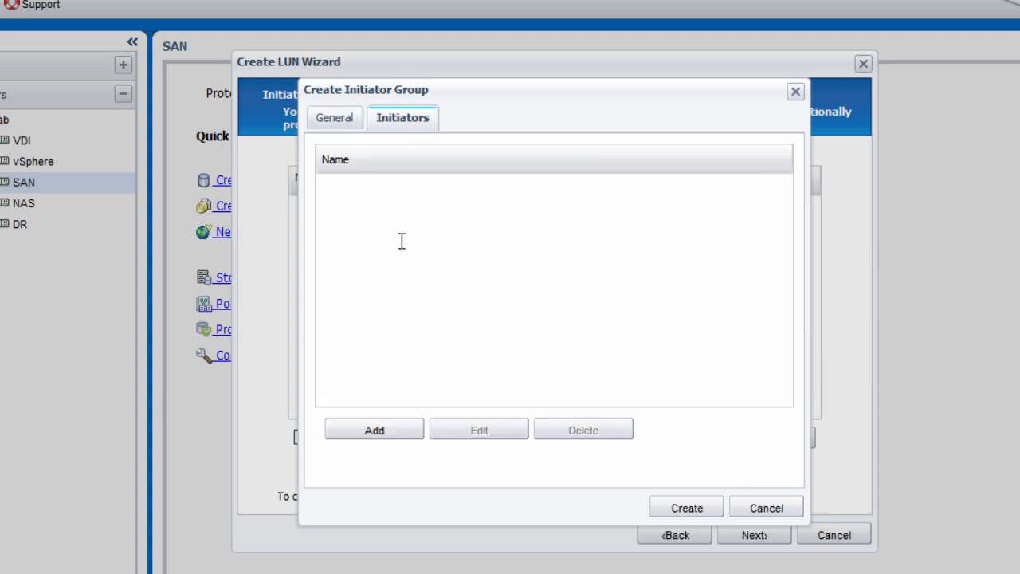
left_click(393, 430)
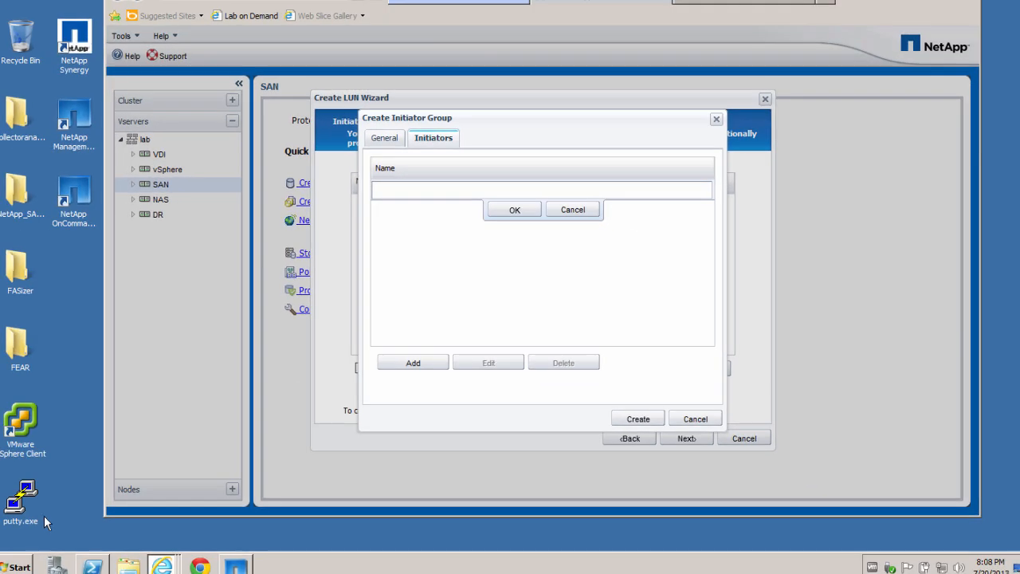
left_click(28, 566)
left_click(49, 407)
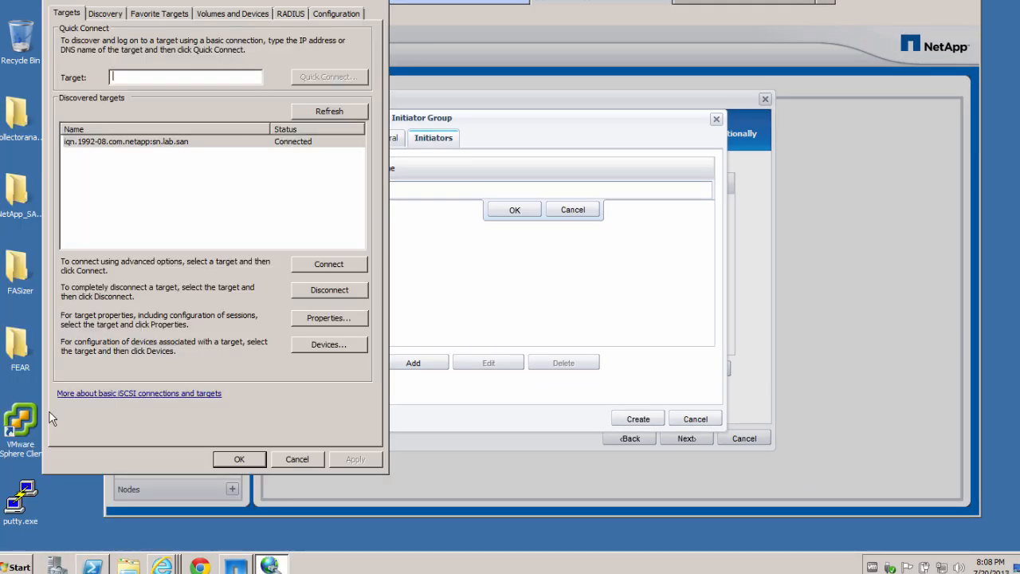
left_click(327, 16)
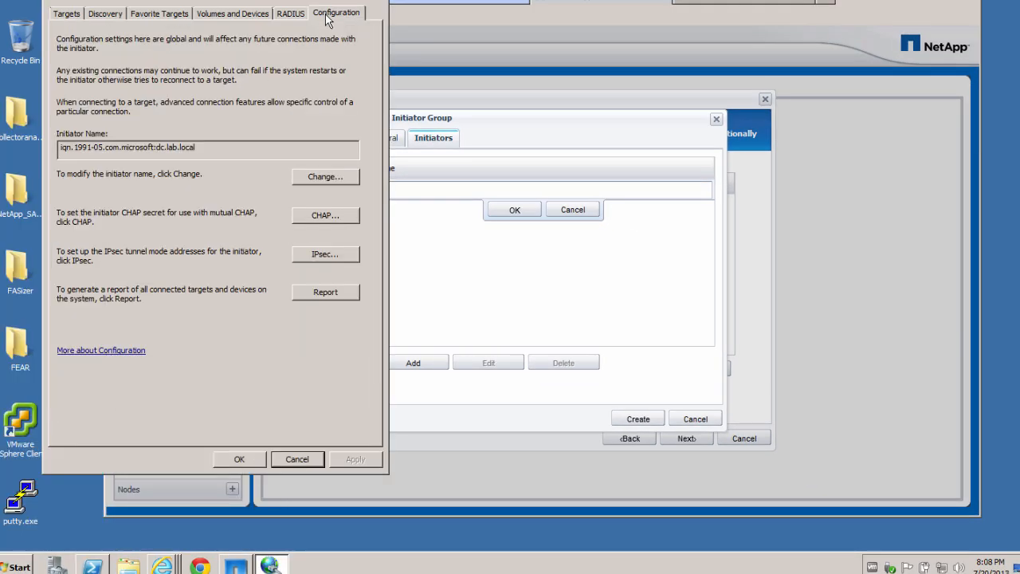
left_click(203, 152)
left_click_drag(202, 152, 63, 148)
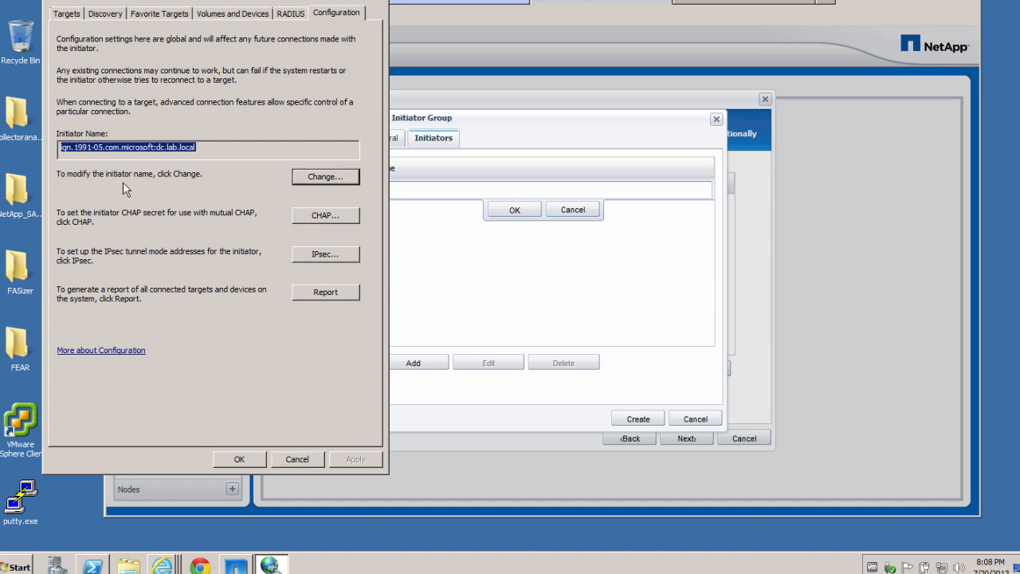
key("ctrl+c")
- Return to System Manager, add iqn.1991-05.com.microsoft:dc.lab.local as the initiator, and create the initiator group
left_click(239, 459)
key("ctrl+v")
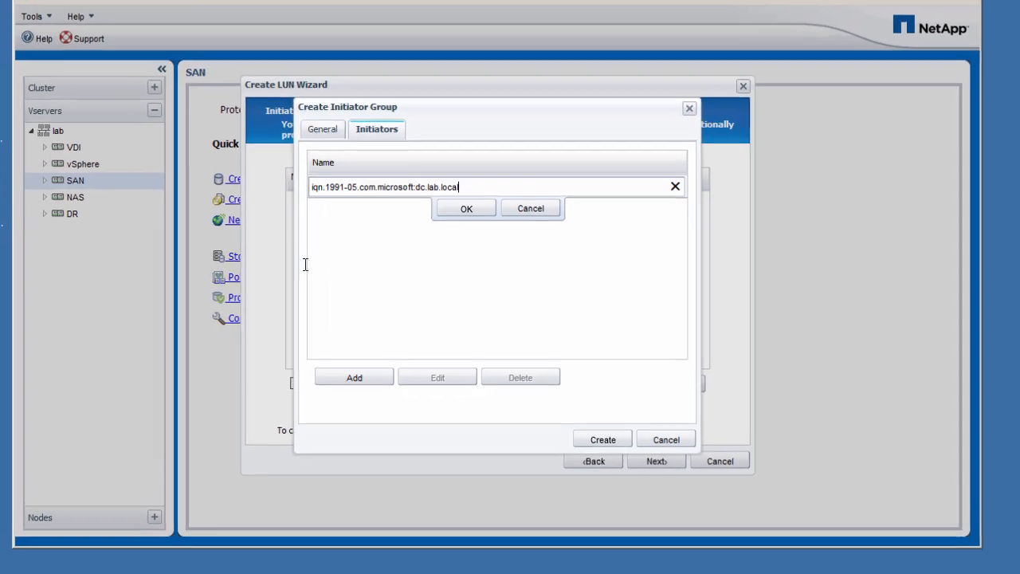
left_click(466, 208)
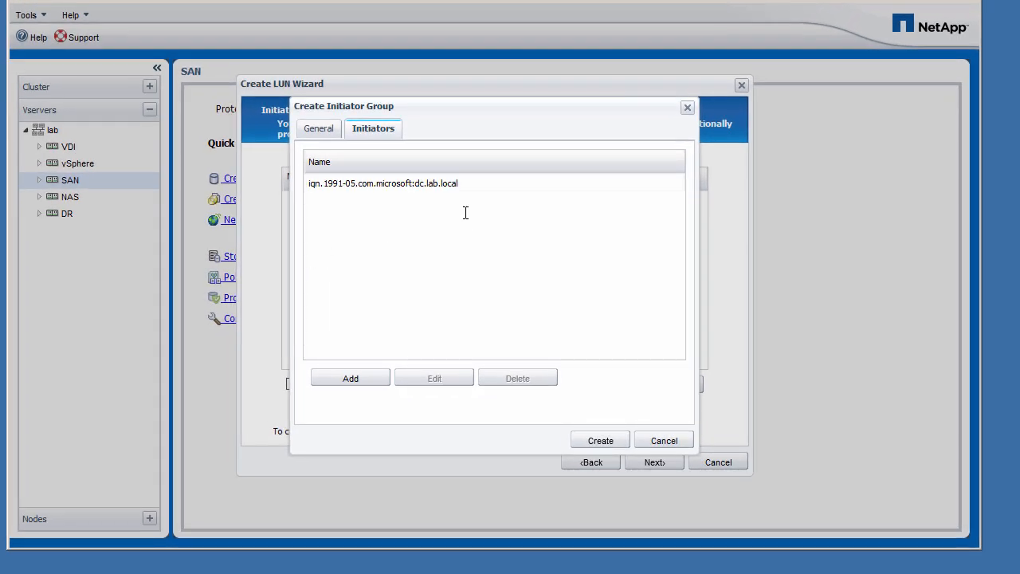
left_click(603, 442)
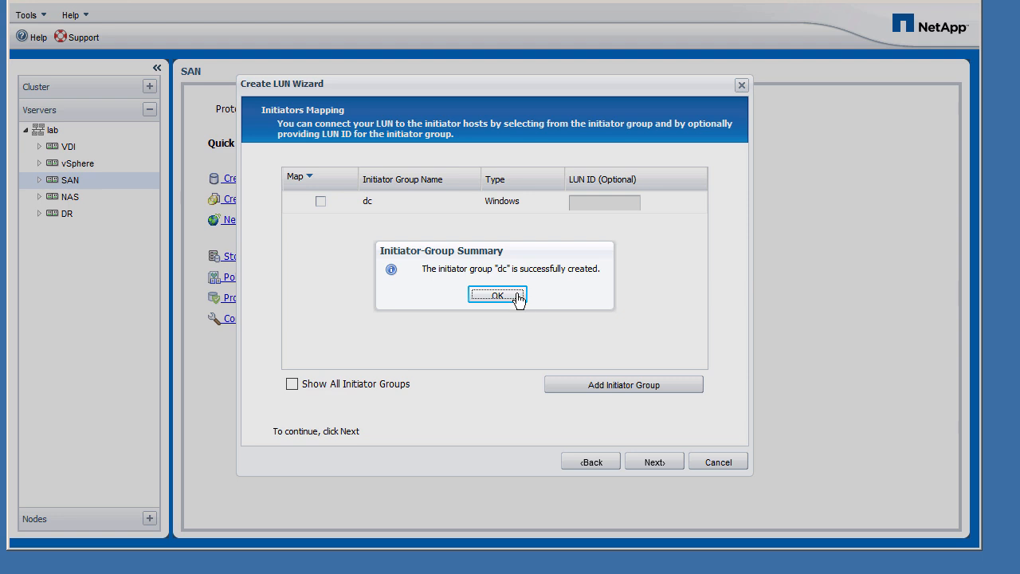
left_click(518, 295)
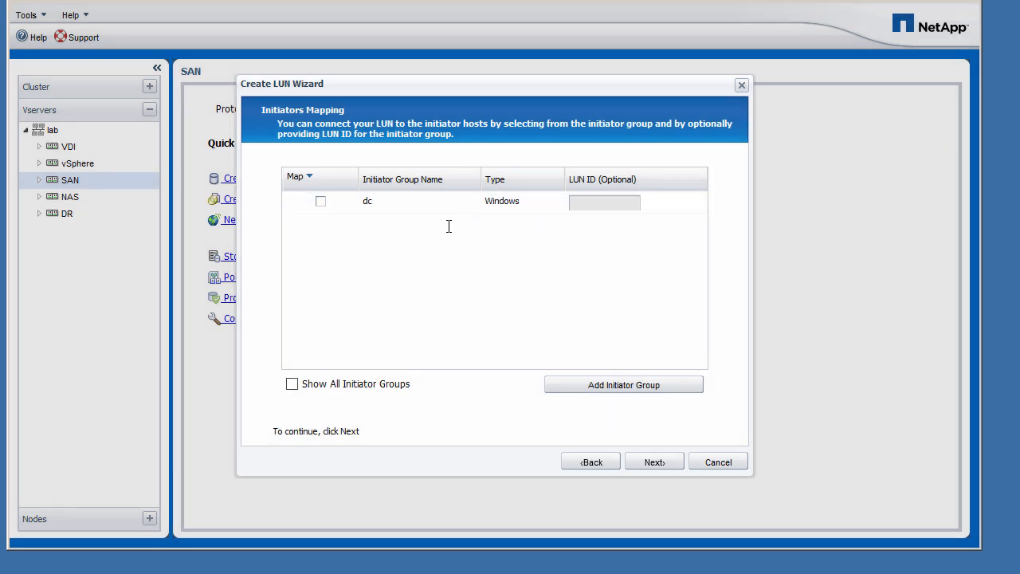
- Map the LUN to the dc initiator group without a LUN ID and complete the LUN creation
left_click(320, 202)
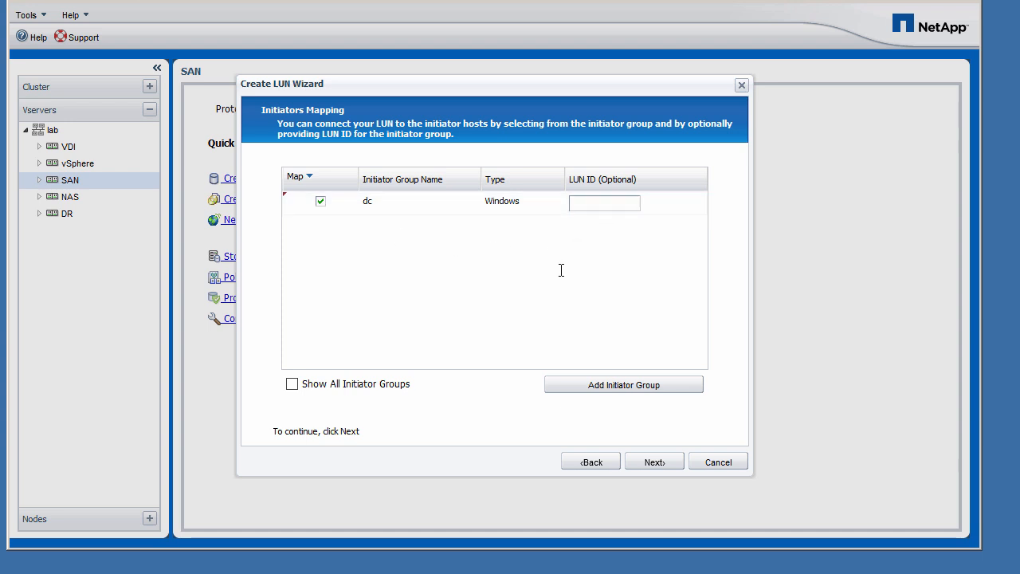
left_click(668, 462)
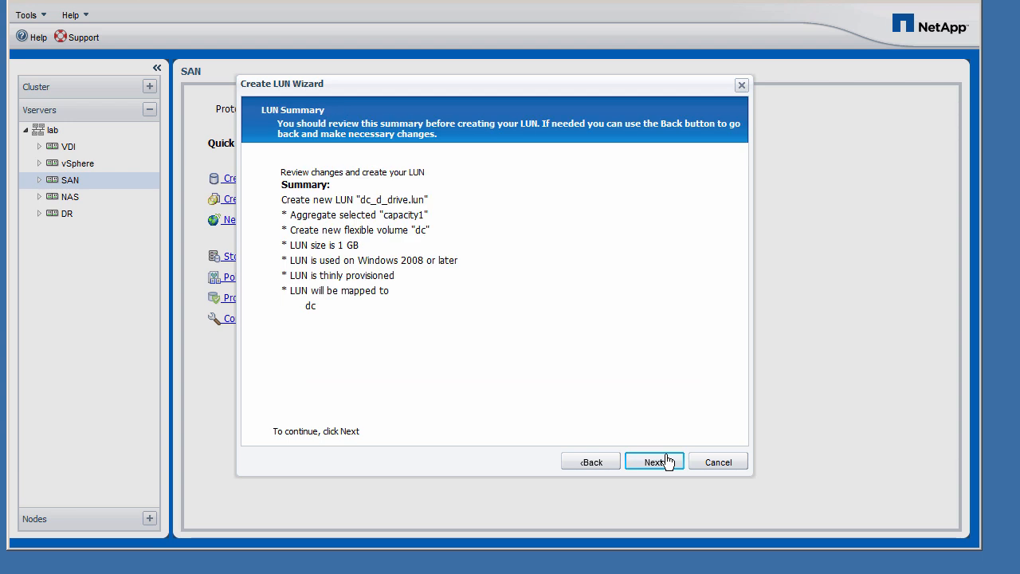
left_click(668, 462)
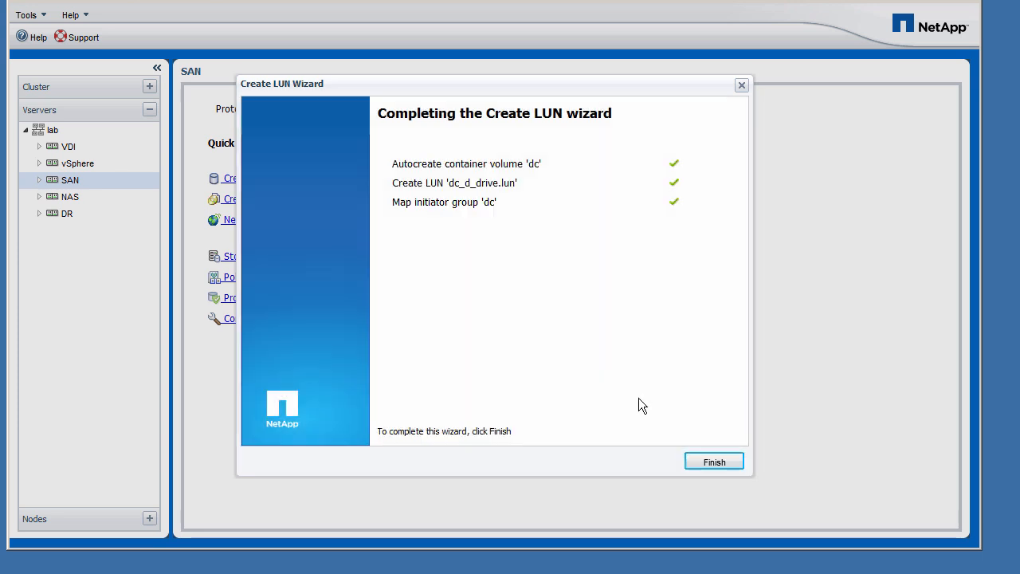
left_click(722, 464)
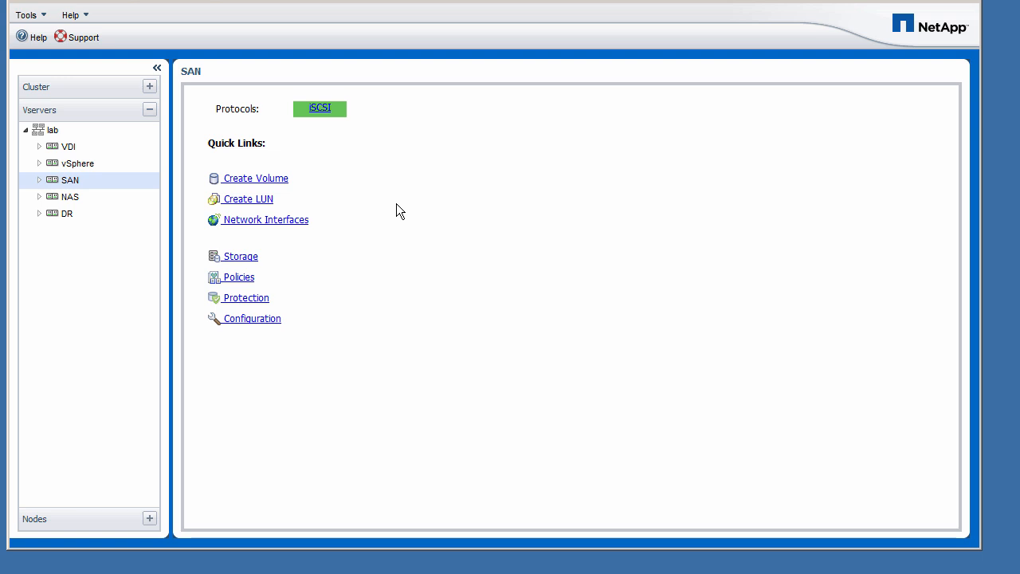
- Examine the details and space allocation of the dc volume in the SAN Vserver's storage
left_click(37, 177)
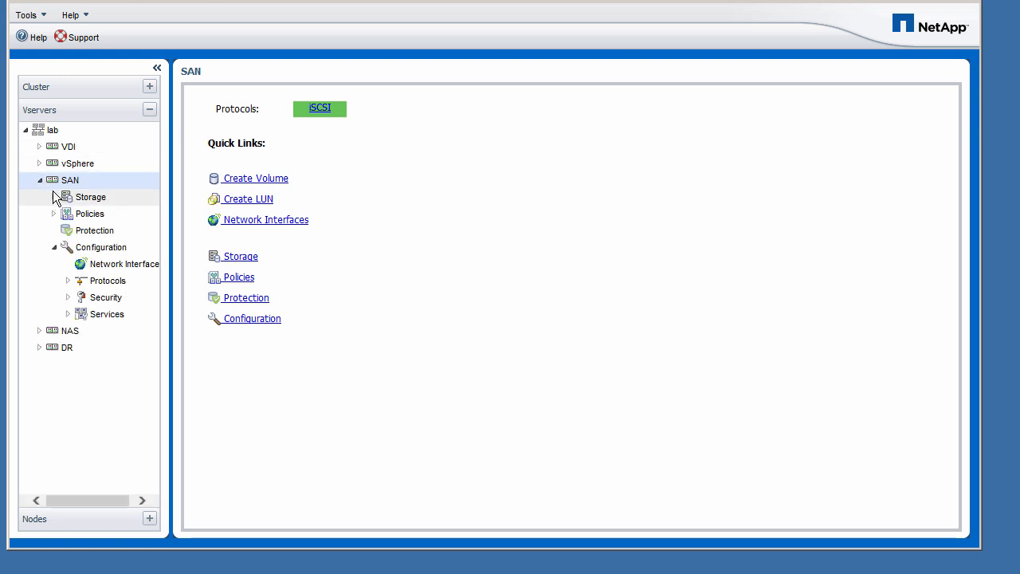
left_click(53, 194)
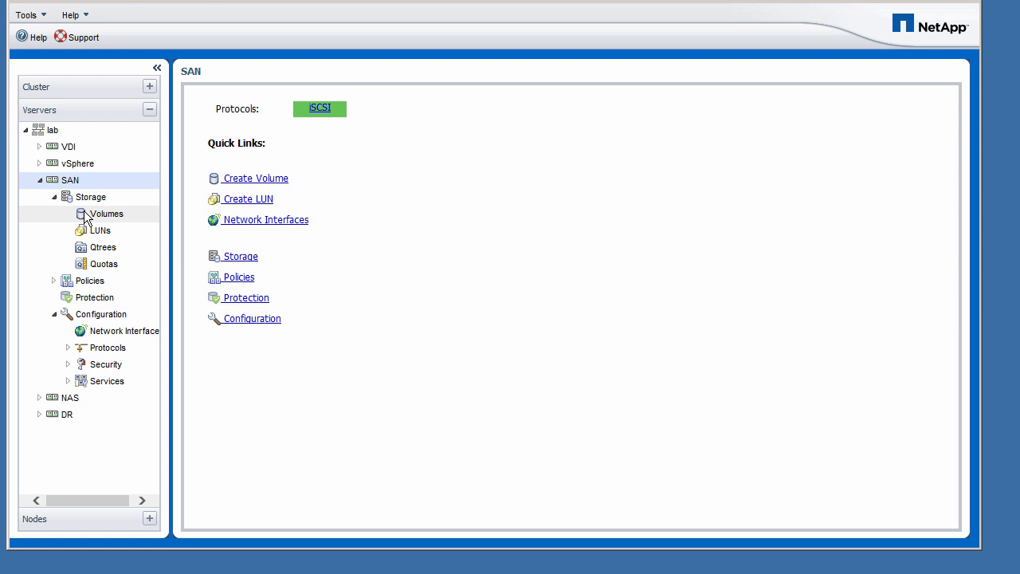
left_click(86, 215)
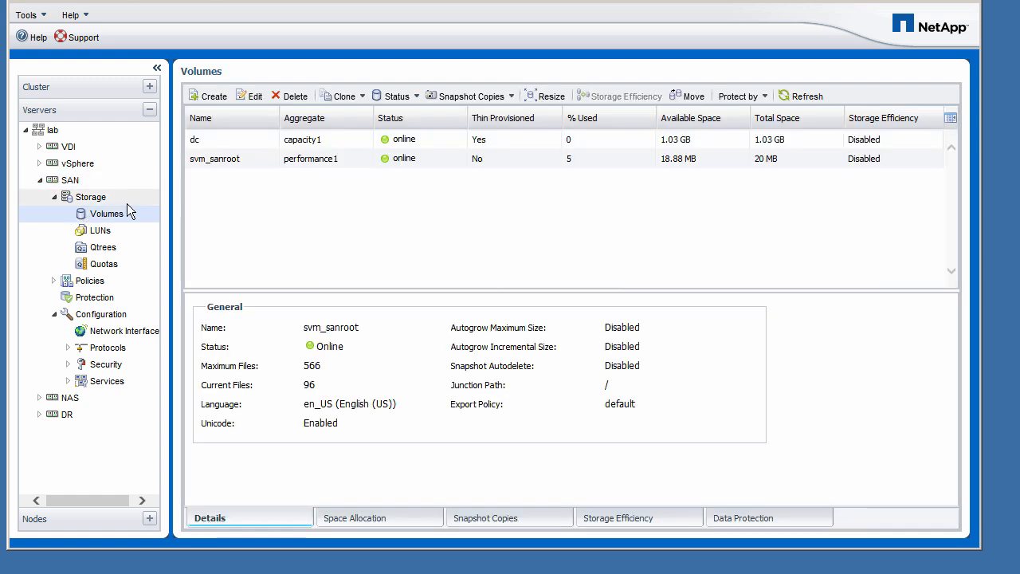
left_click(259, 141)
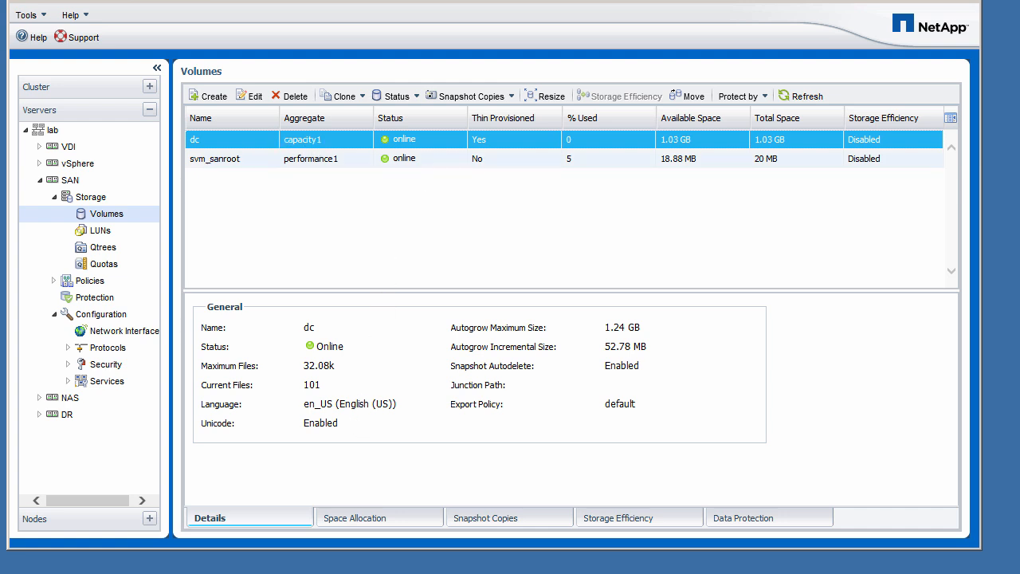
left_click(396, 530)
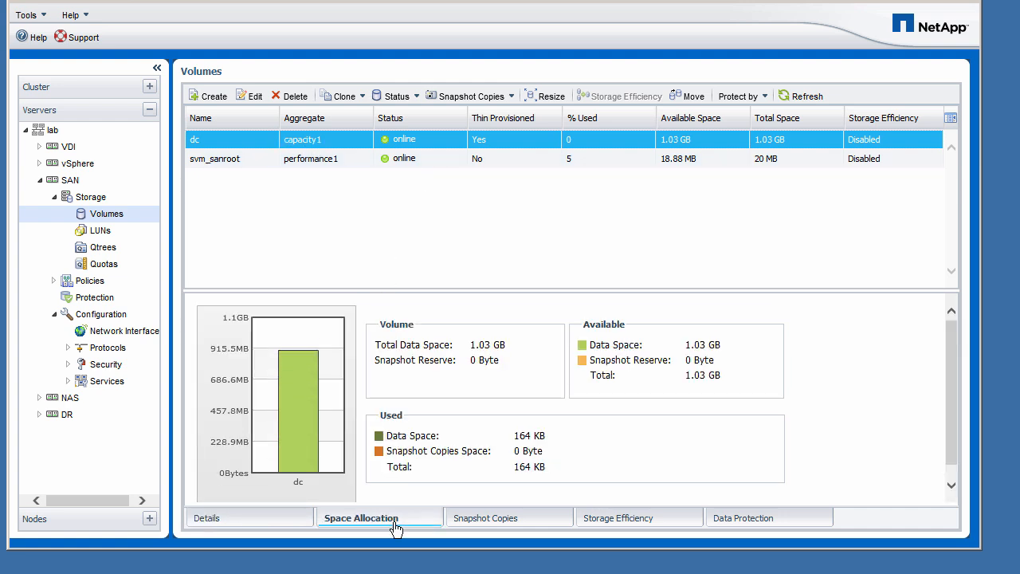
- Review the dc volume's Snapshot copies, storage efficiency and data protection information
left_click(491, 521)
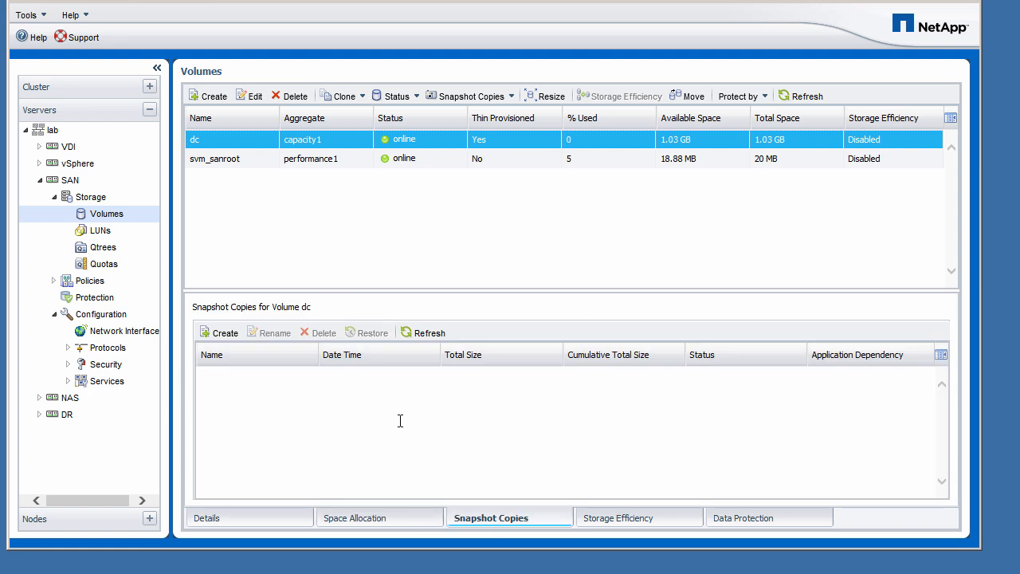
left_click(648, 518)
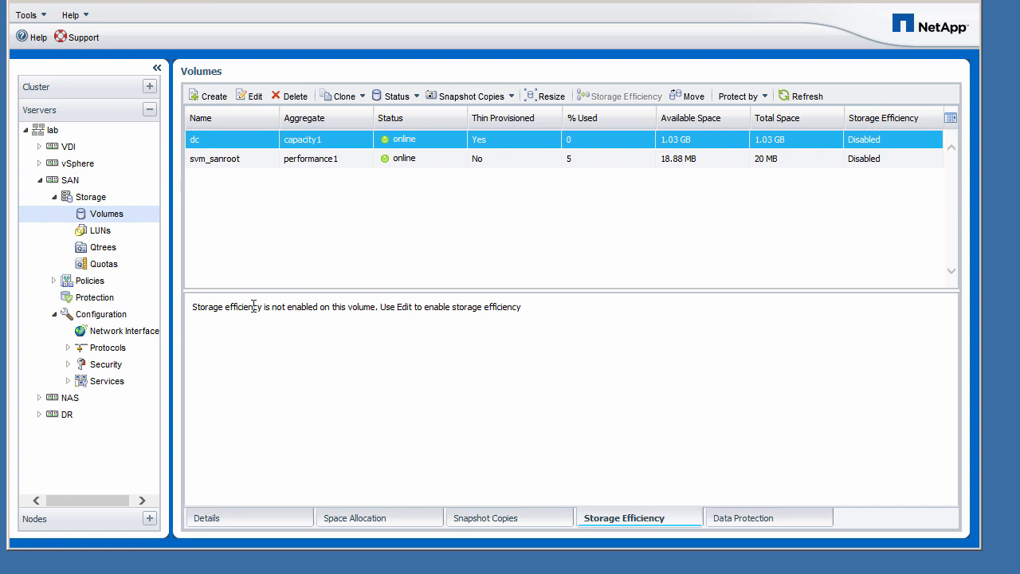
left_click(785, 518)
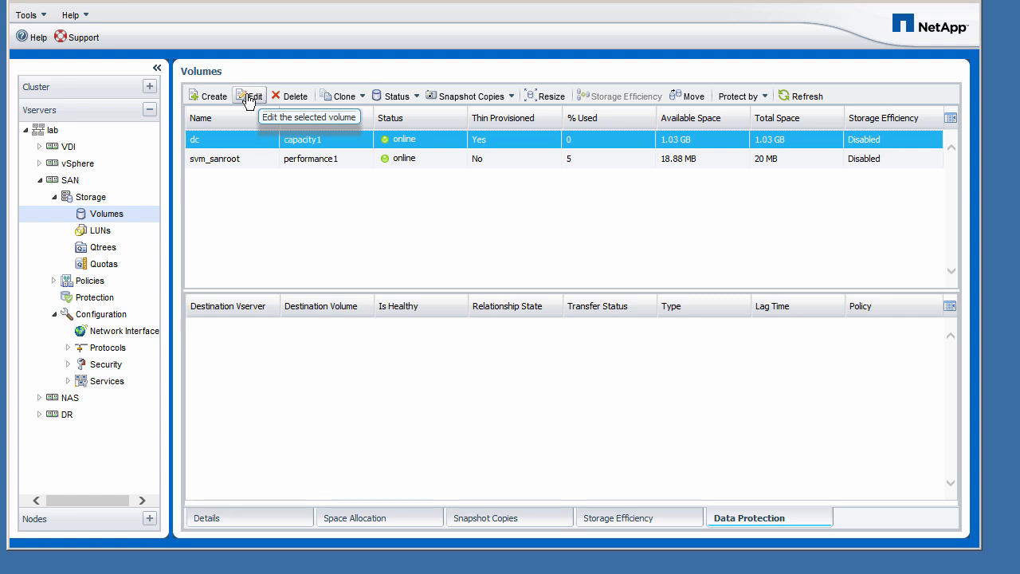
- Enable scheduled Snapshot copies on the dc volume using the Server Snapshot policy
left_click(495, 99)
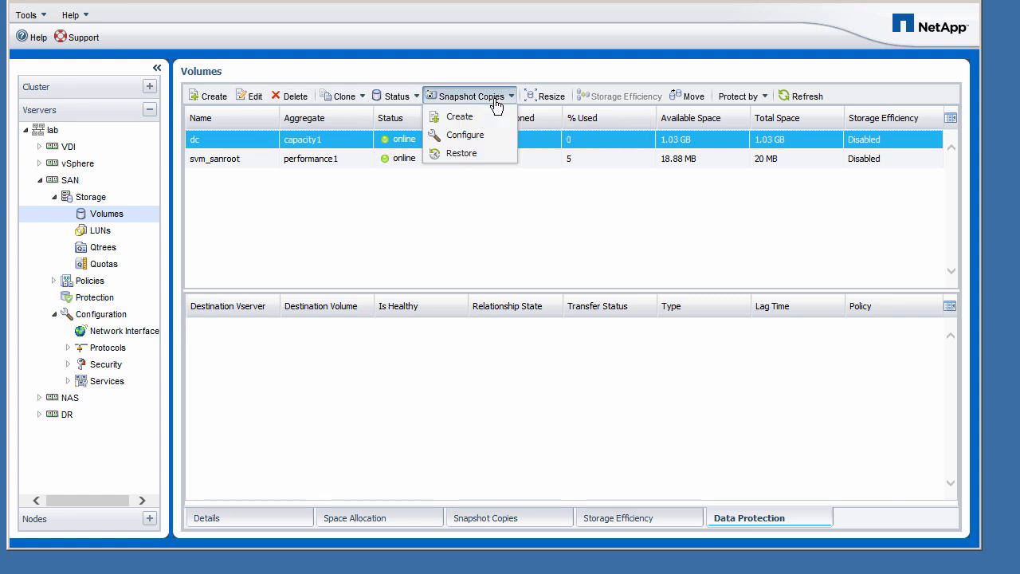
left_click(485, 141)
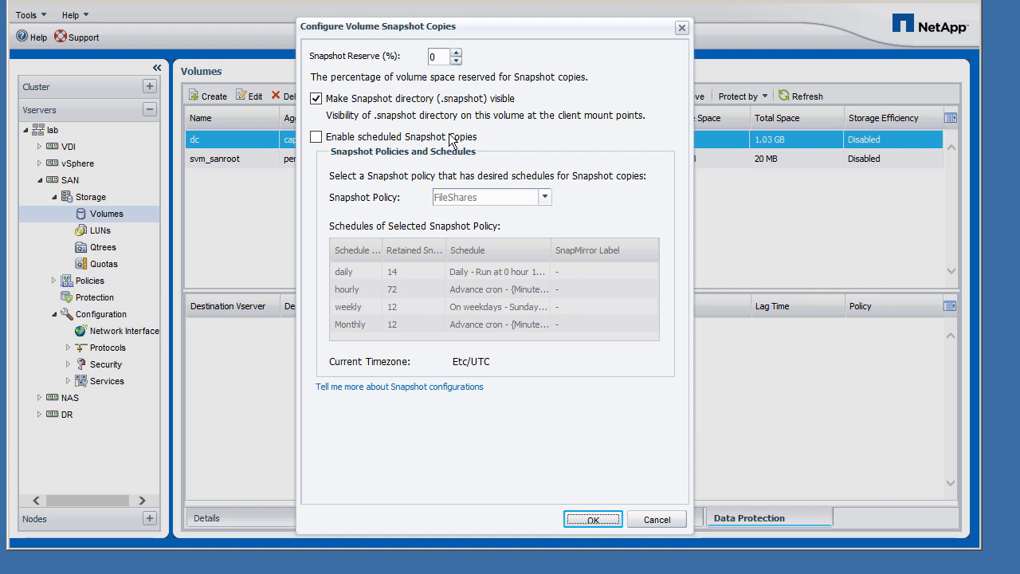
left_click(451, 141)
left_click(539, 200)
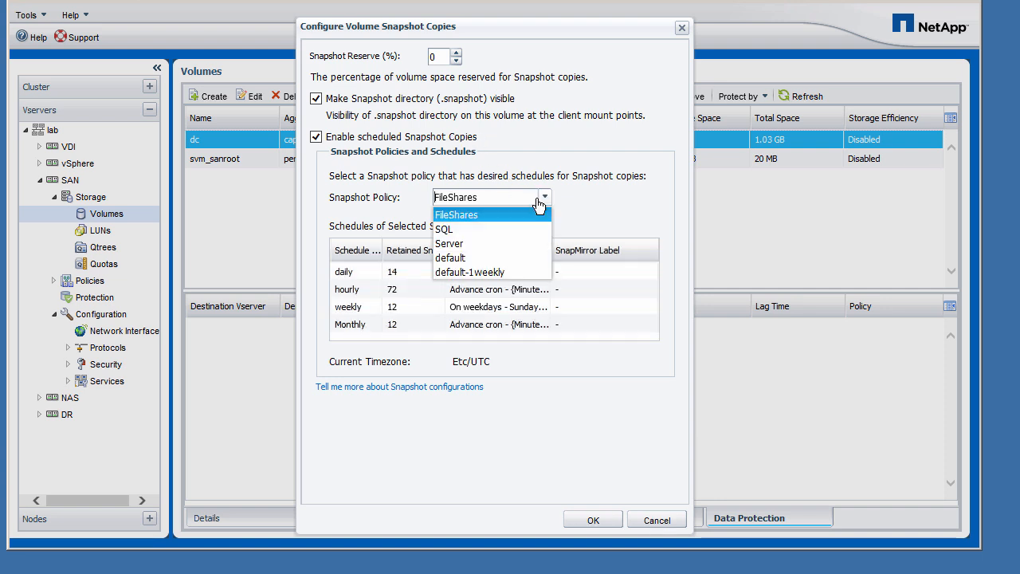
left_click(512, 244)
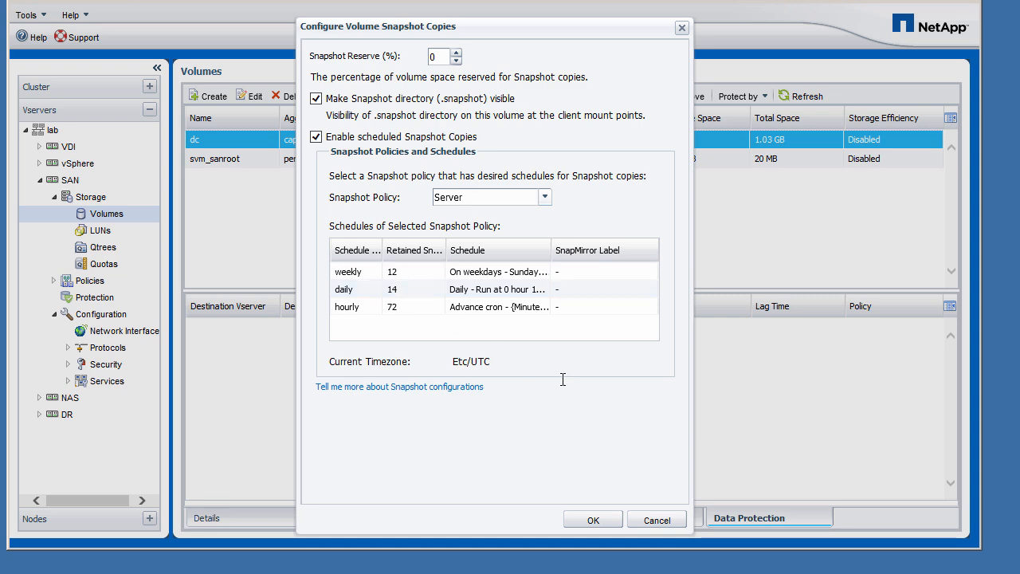
left_click(601, 524)
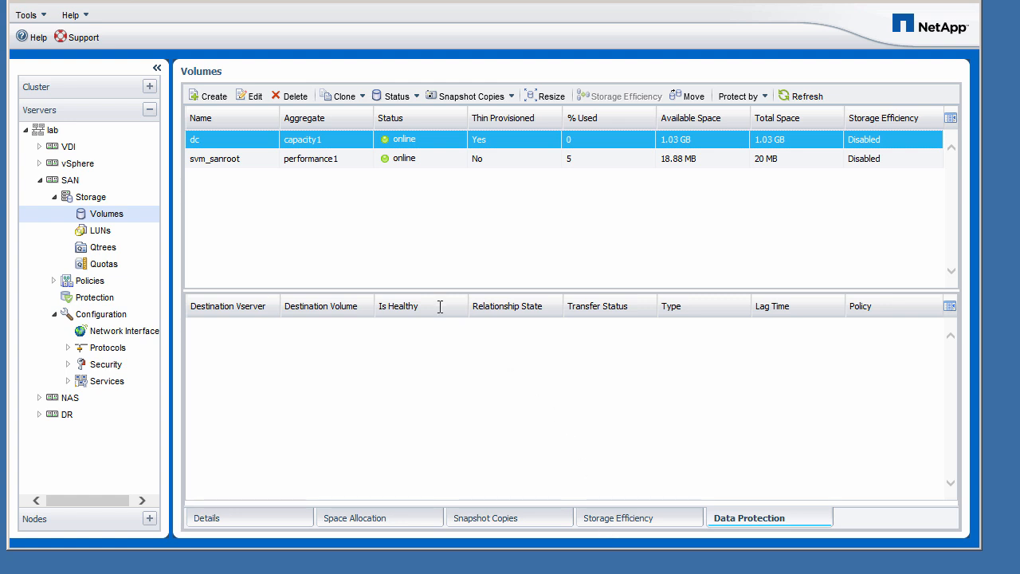
- Enable storage efficiency on the dc volume with scheduled deduplication under the Server policy, leaving compression off, and save the changes
left_click(249, 96)
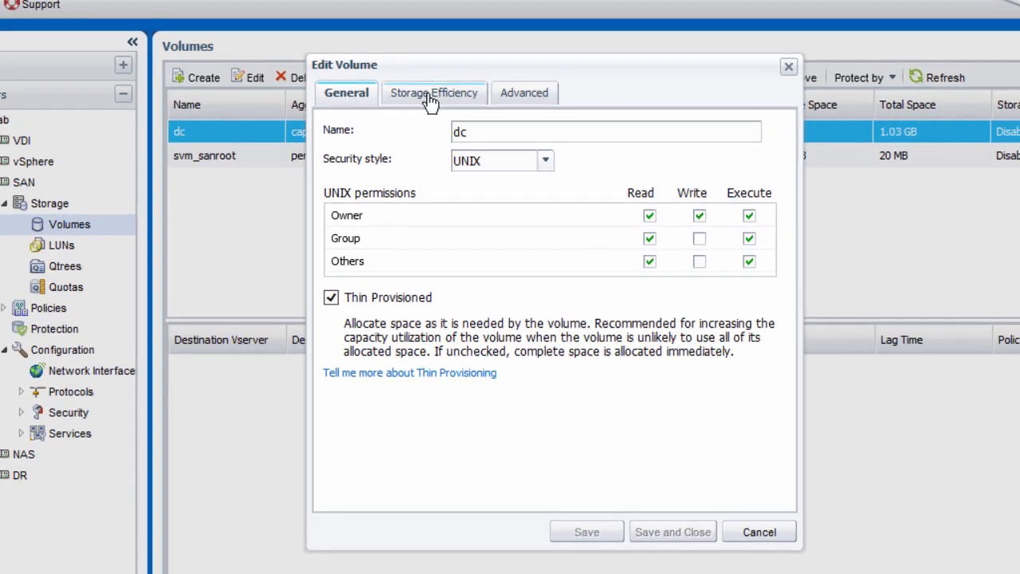
left_click(430, 95)
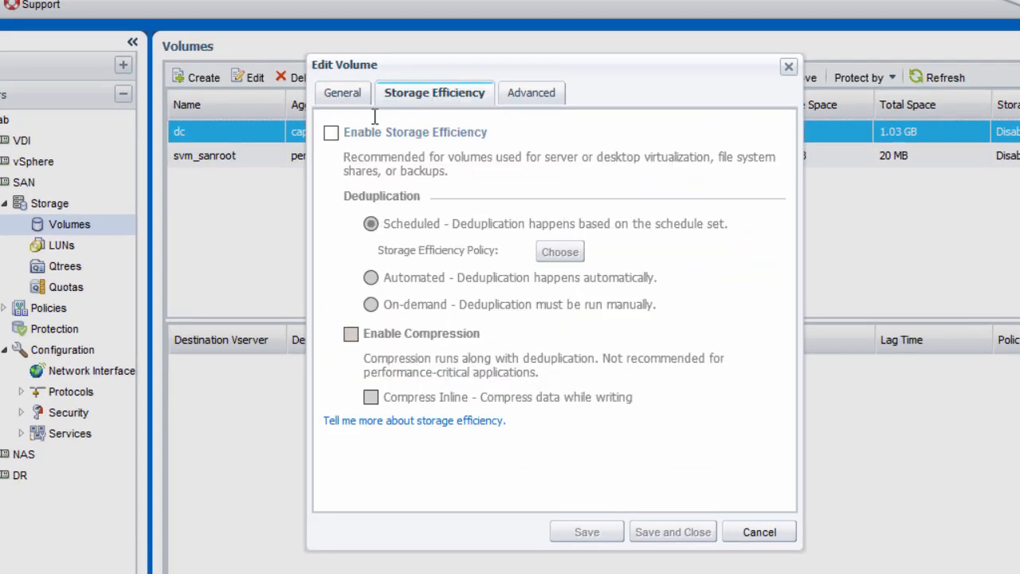
left_click(338, 134)
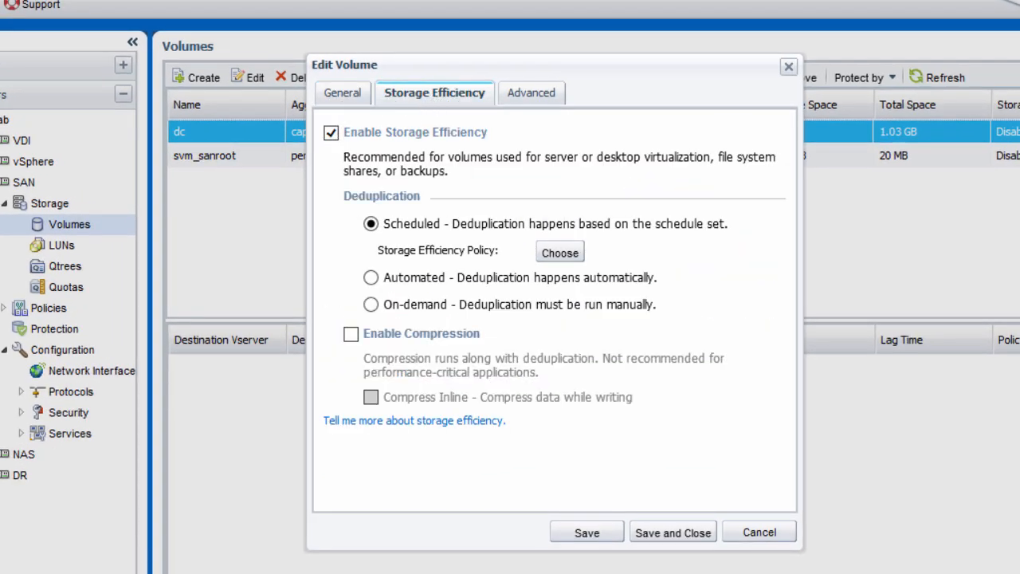
left_click(352, 335)
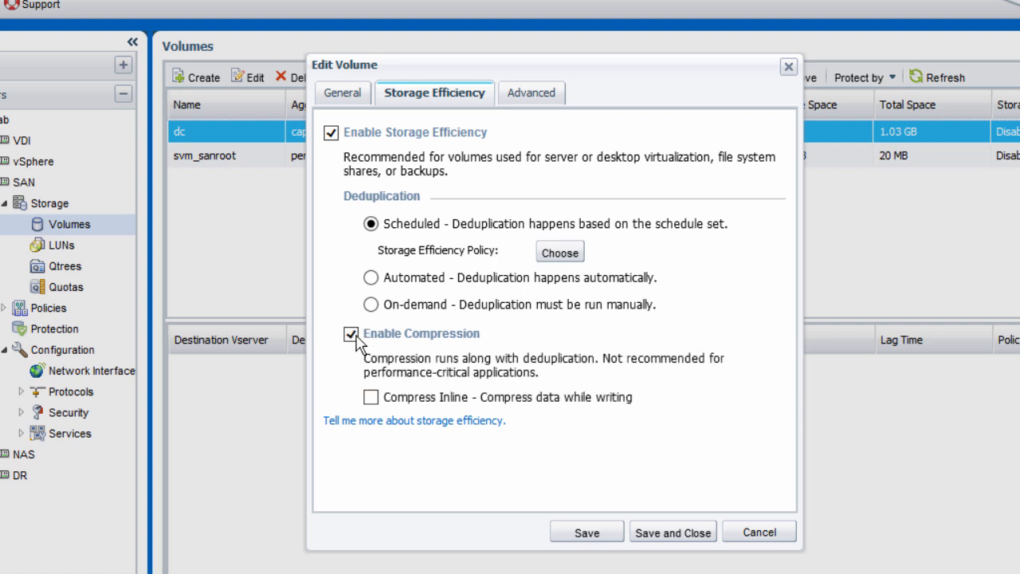
left_click(352, 334)
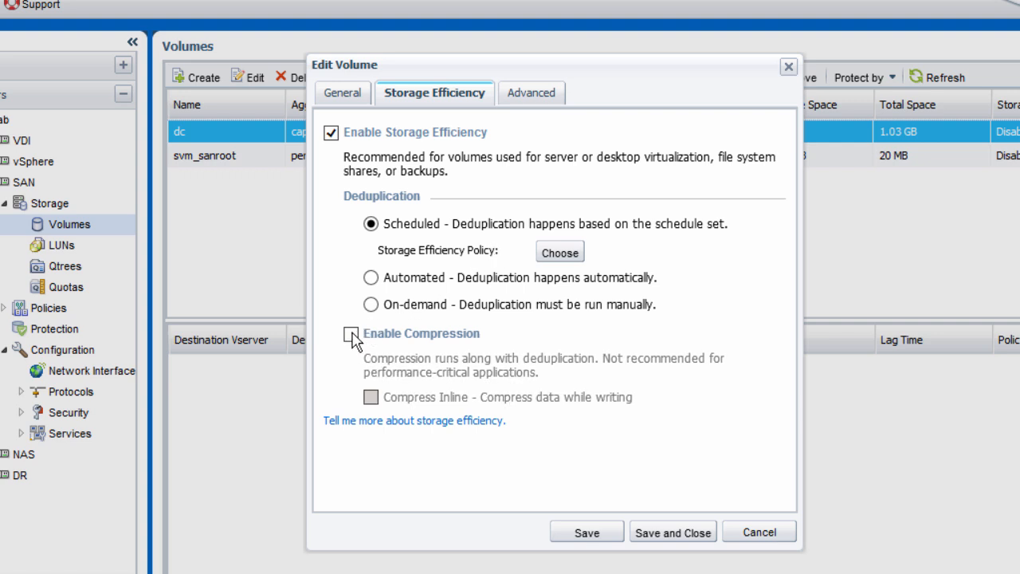
left_click(562, 250)
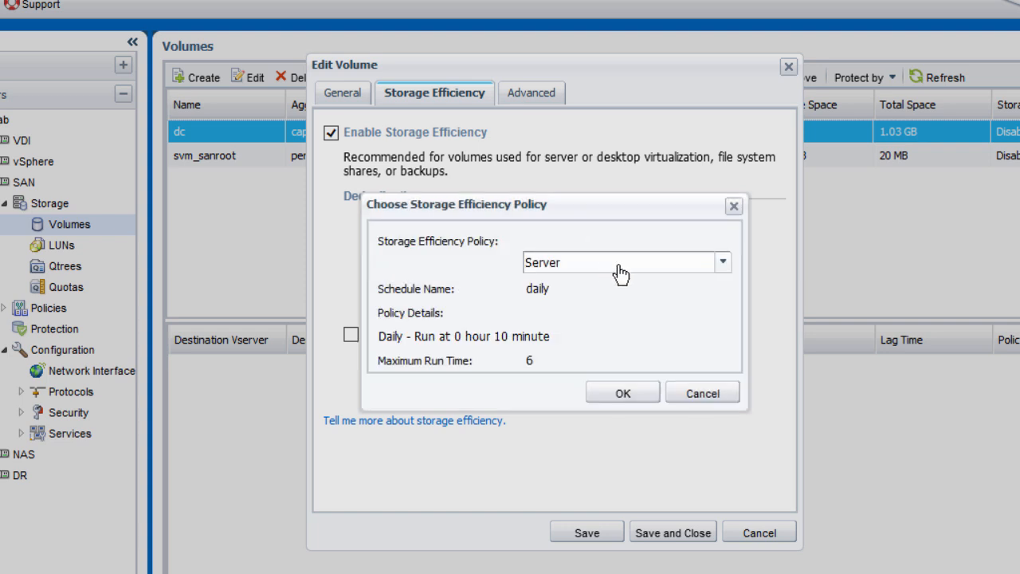
left_click(615, 392)
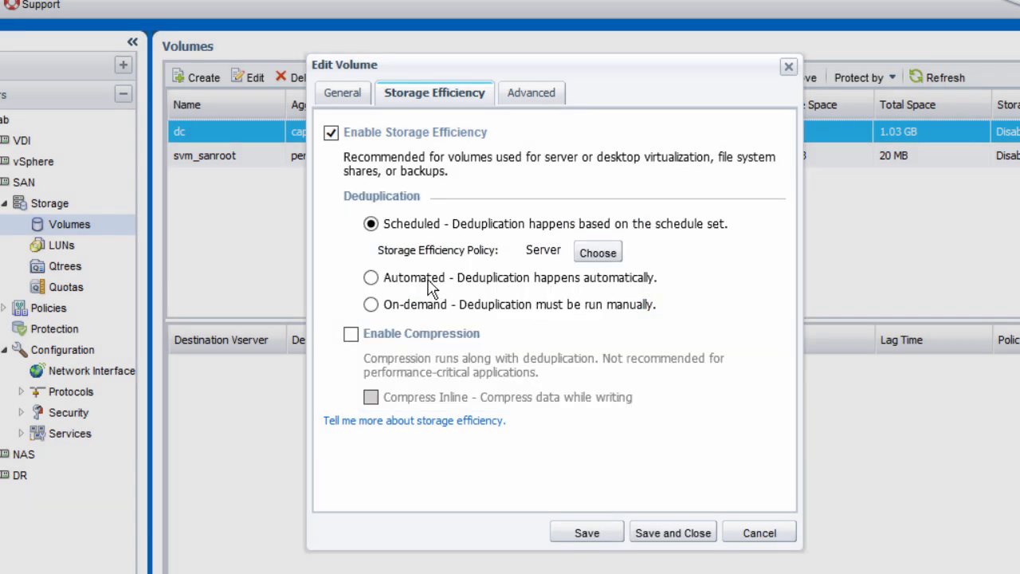
left_click(673, 539)
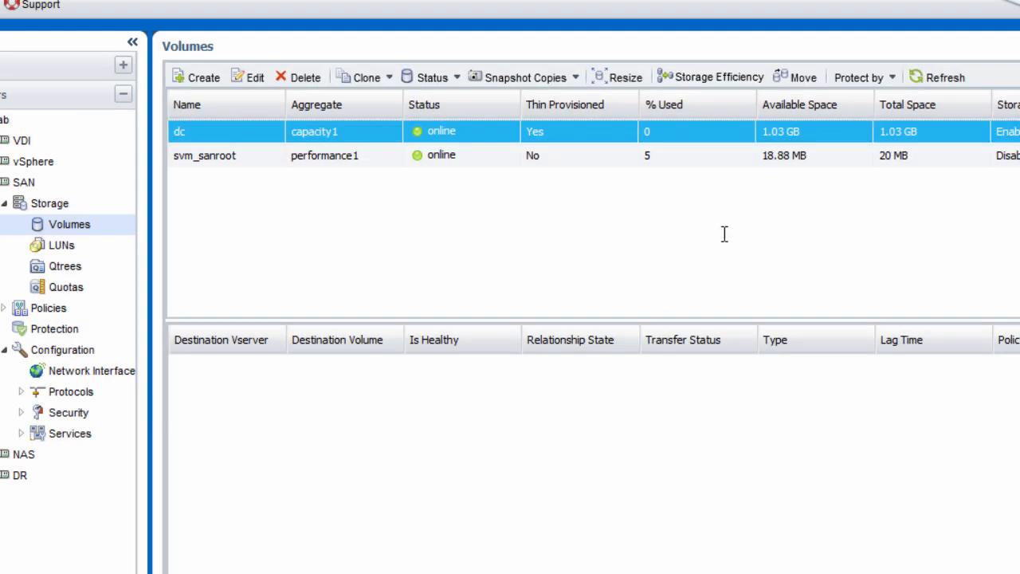
- Create and initialize a mirror relationship from the dc volume to the DR Vserver with the Server mirror policy and the daily schedule
left_click(872, 79)
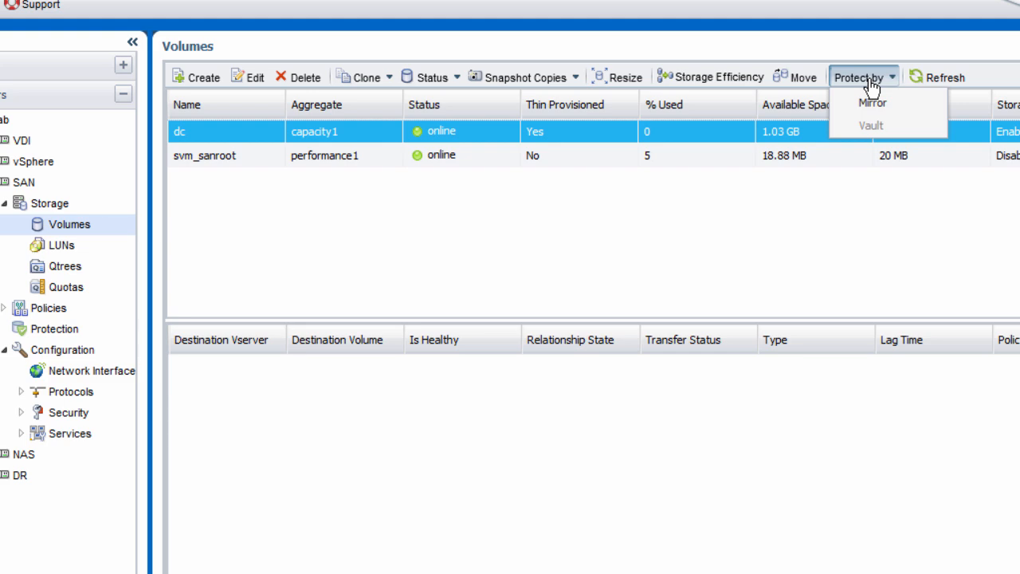
left_click(876, 105)
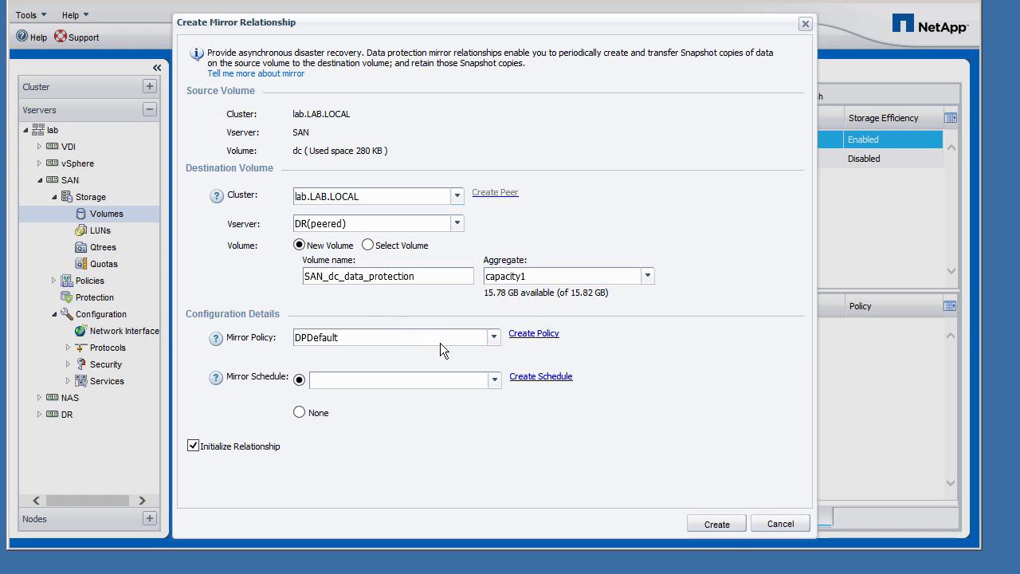
left_click(493, 337)
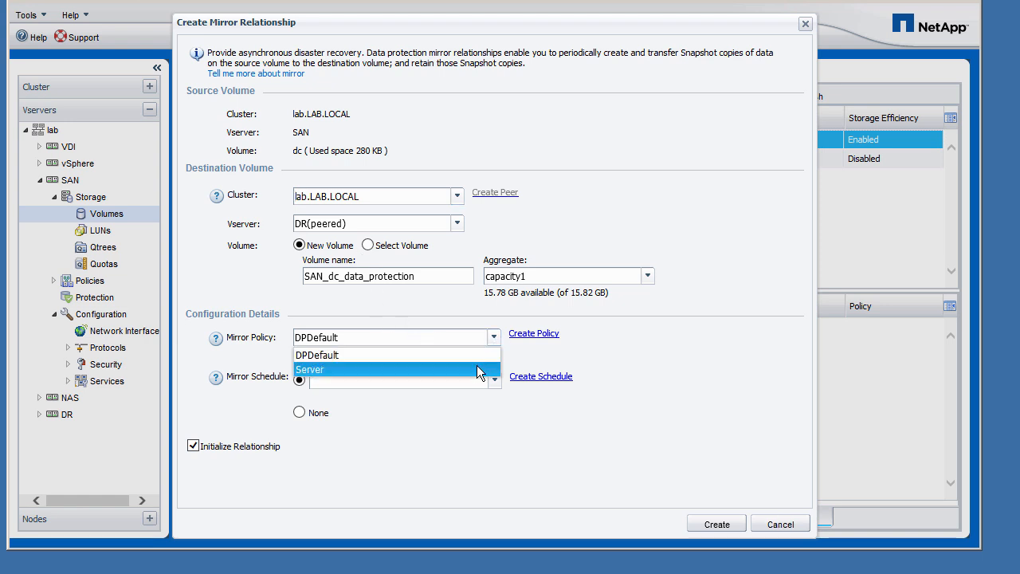
left_click(480, 370)
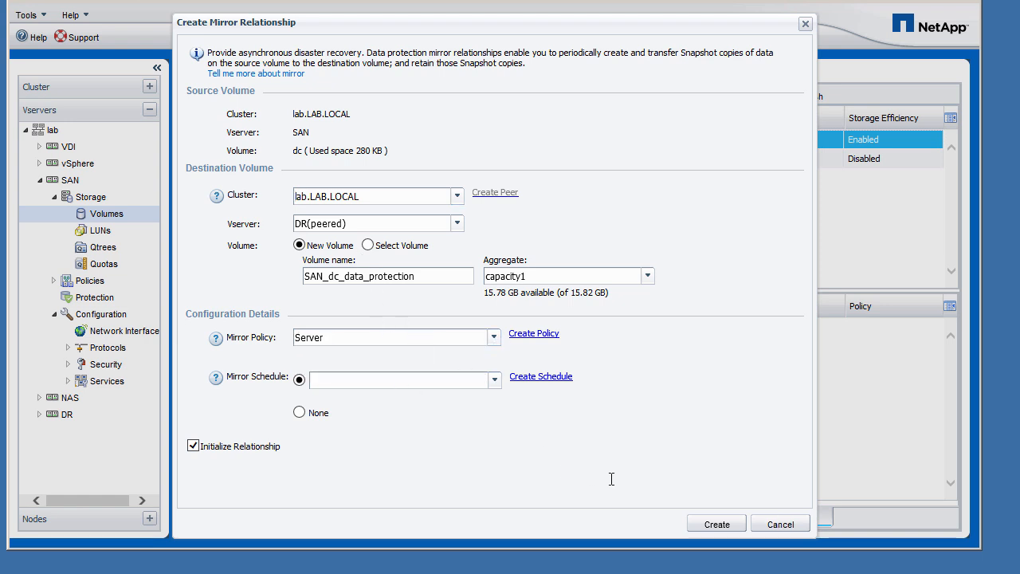
left_click(495, 380)
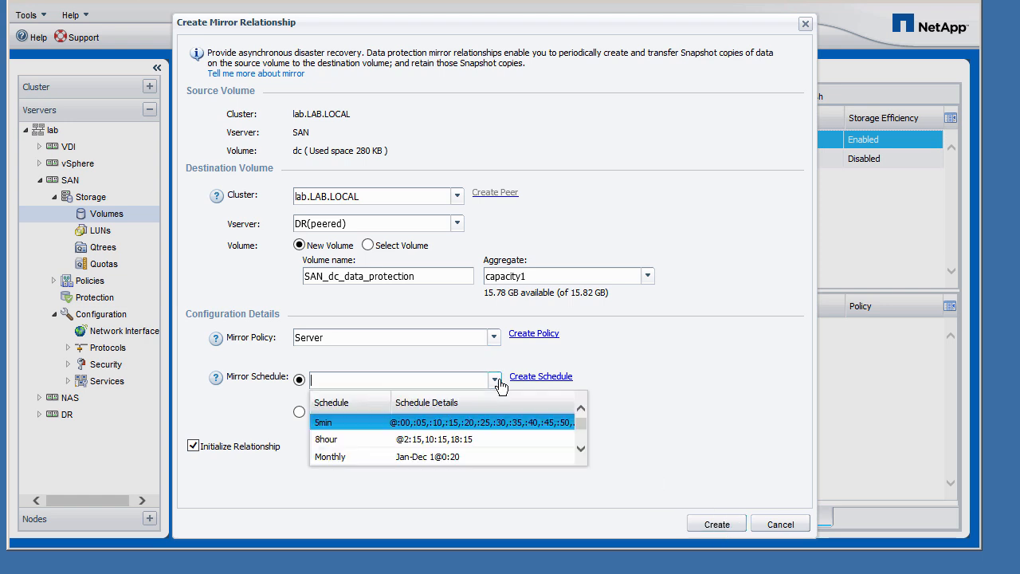
left_click(582, 438)
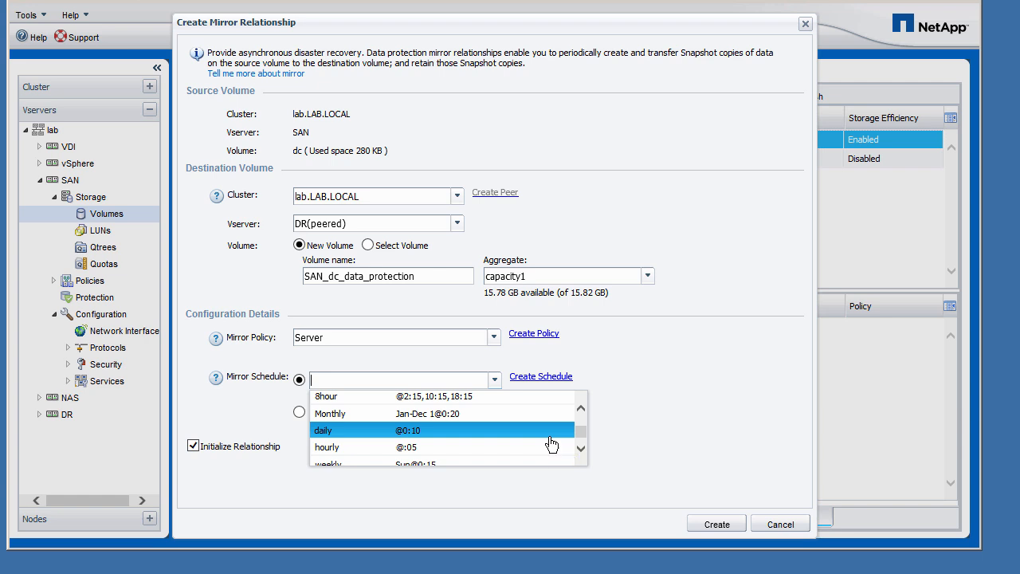
left_click(550, 444)
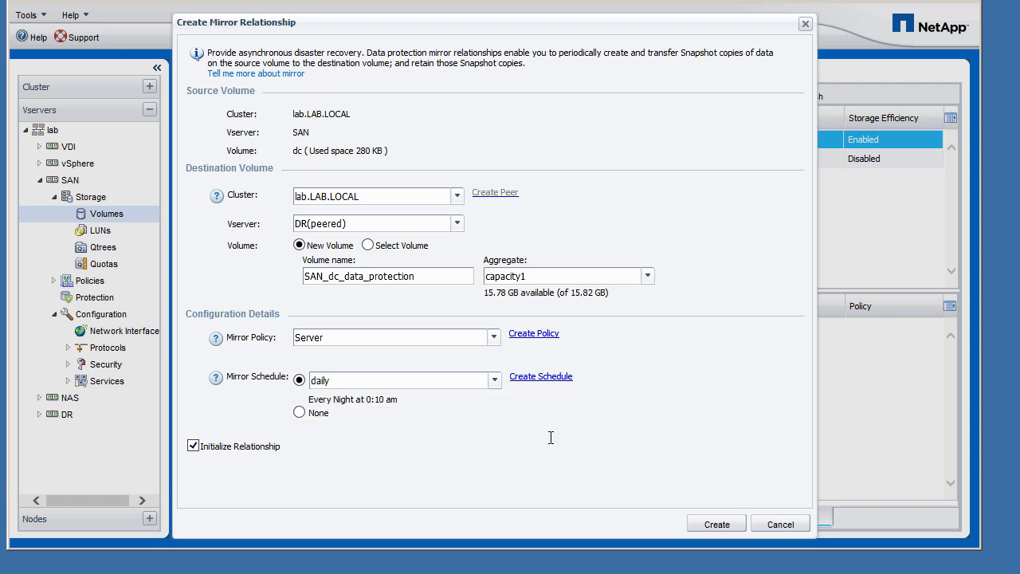
left_click(713, 522)
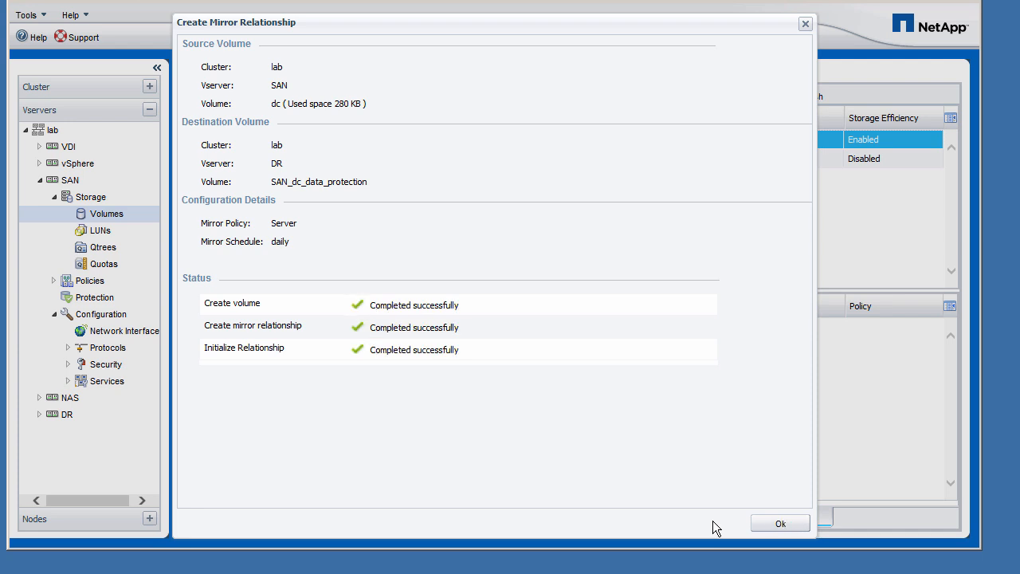
left_click(772, 525)
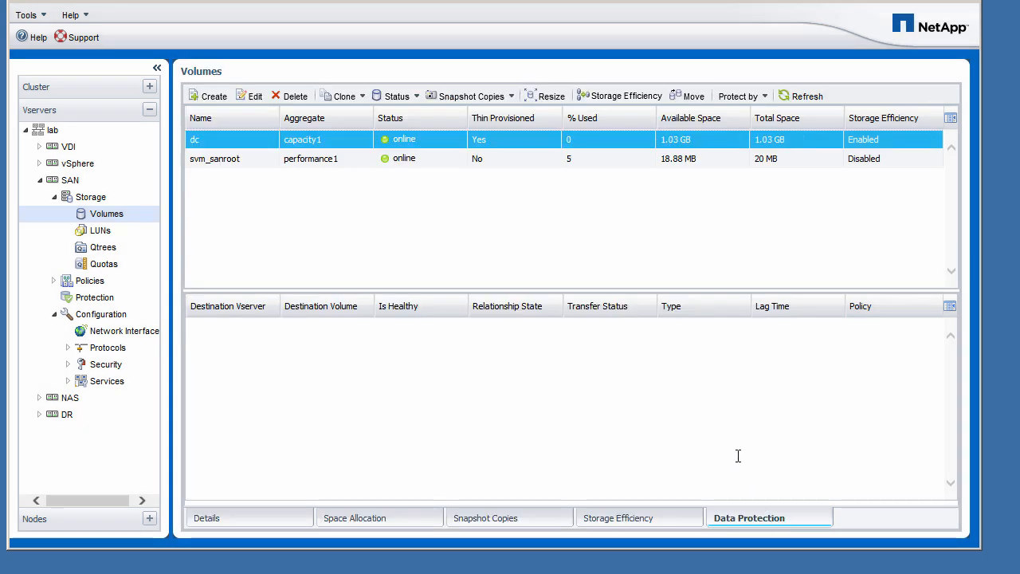
- Review the dc volume's details, space allocation, Snapshot copies, storage efficiency and data protection, and collapse the SAN Vserver's tree
left_click(243, 519)
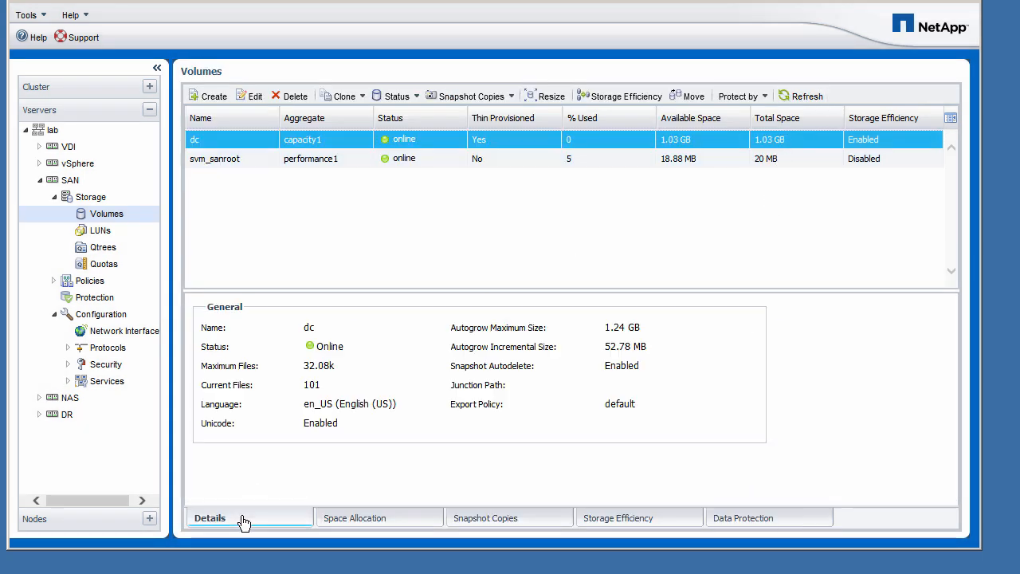
left_click(341, 519)
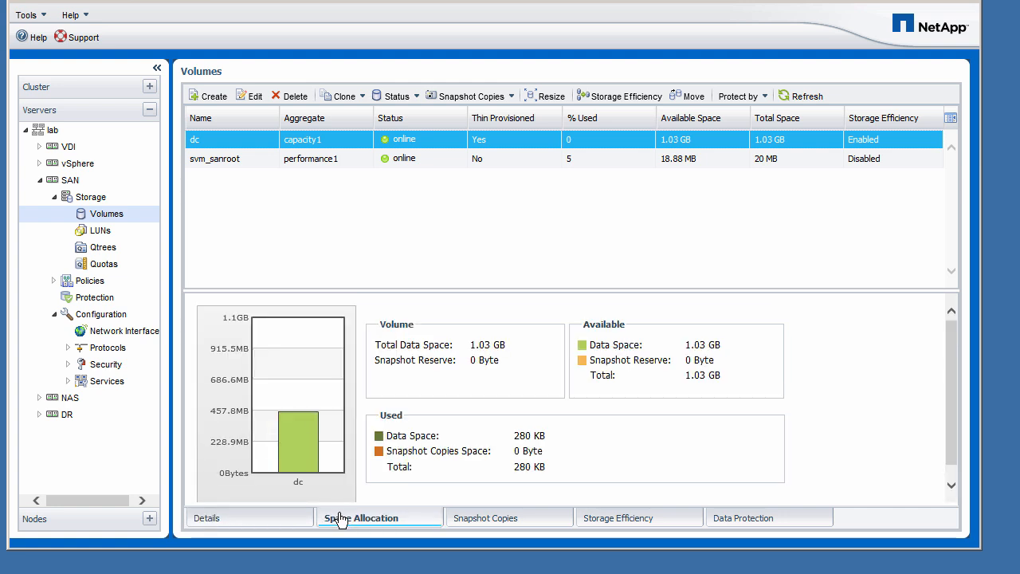
left_click(469, 520)
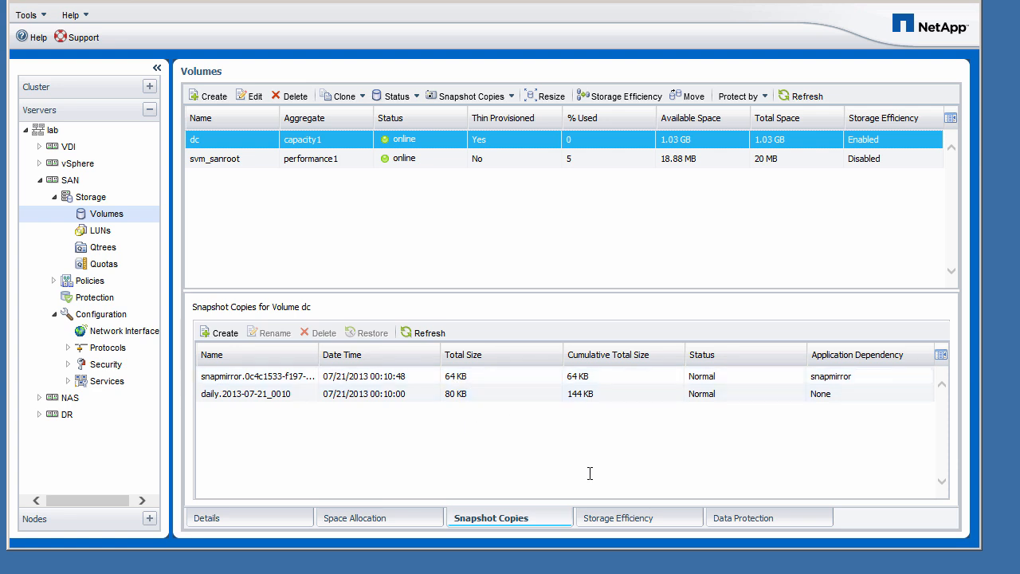
left_click(630, 532)
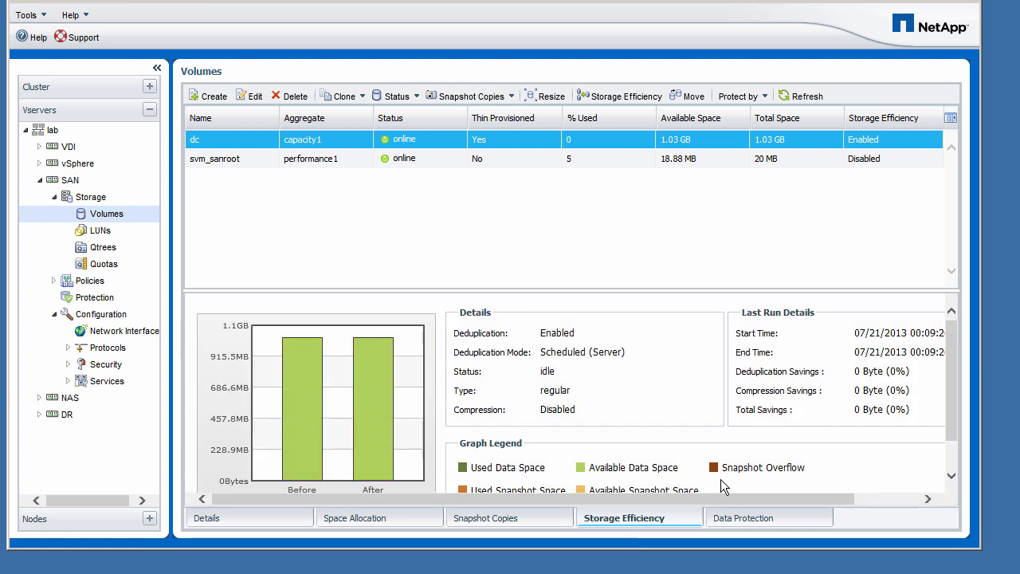
left_click(745, 523)
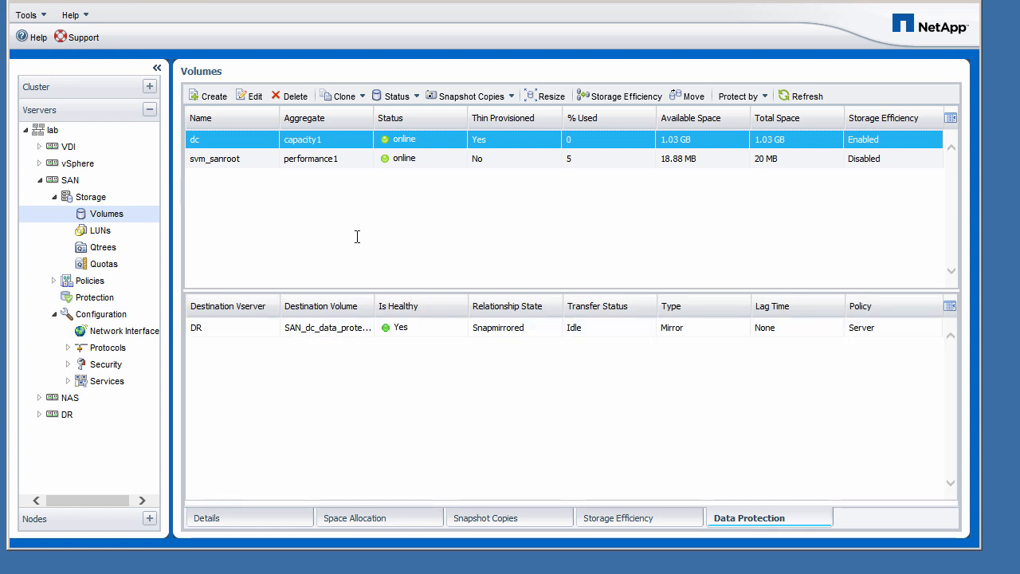
left_click(39, 180)
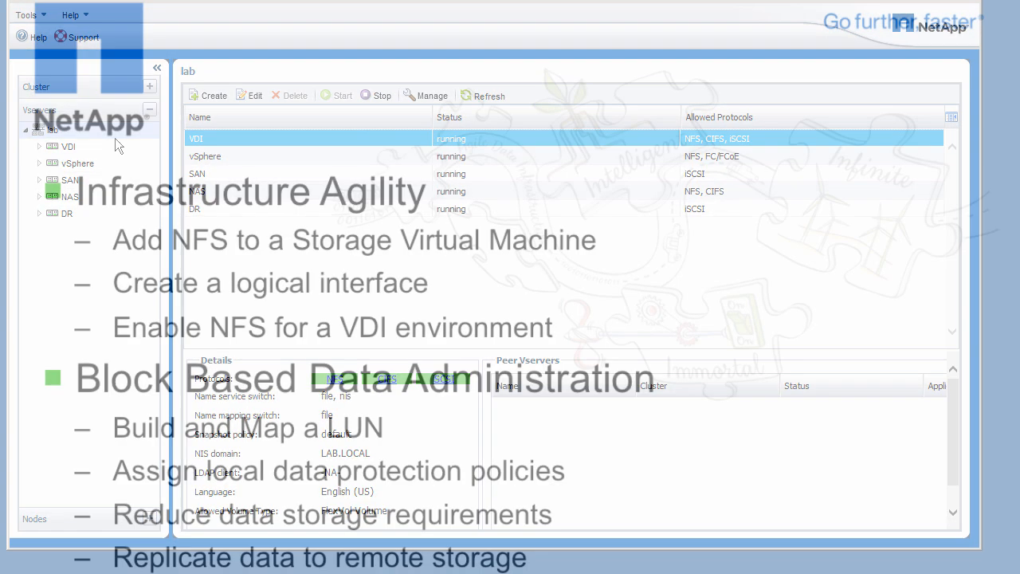